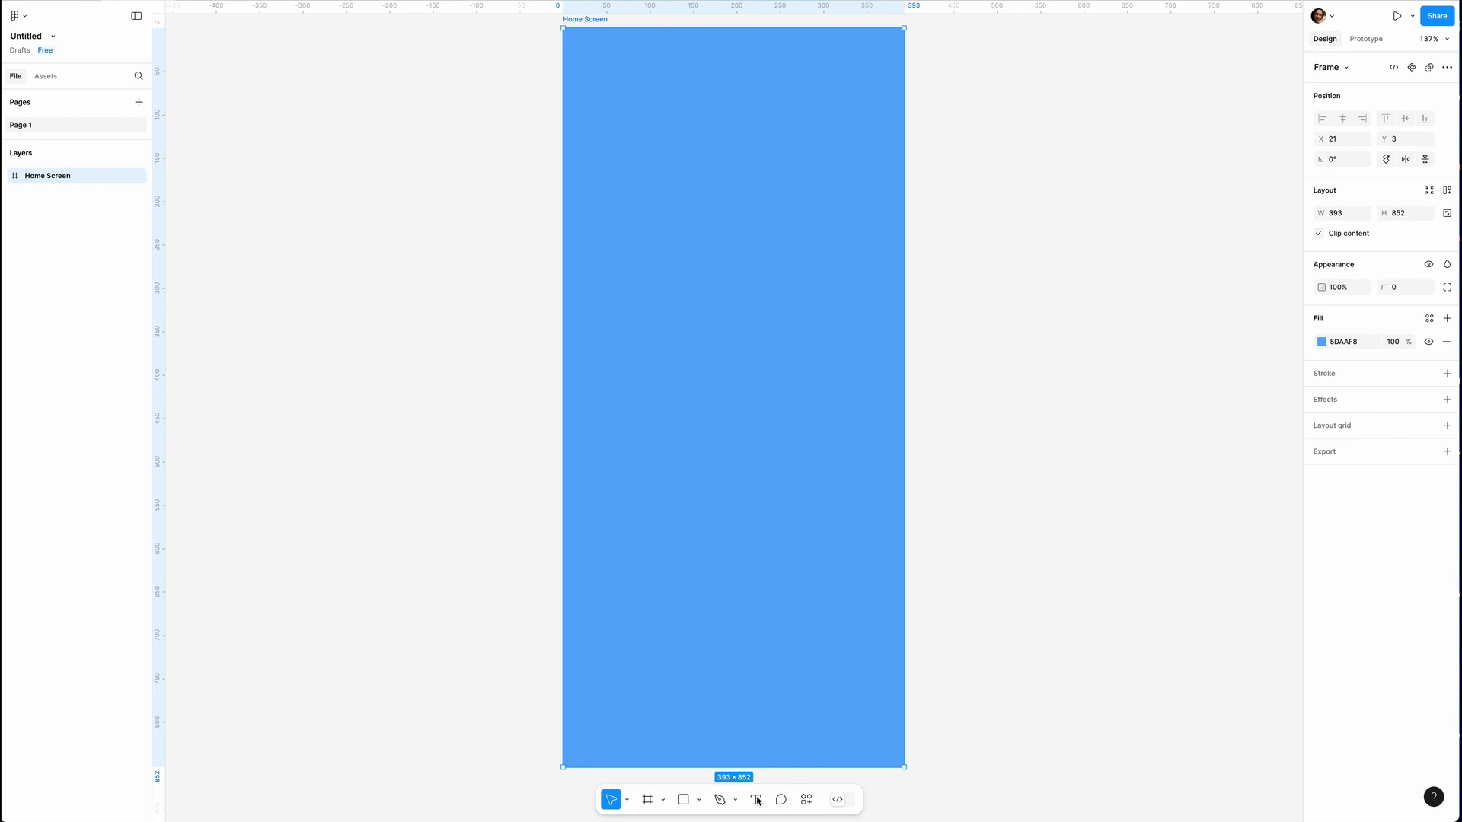
Add the text "Click Me" to the Home Screen frame and position it at about X 146, Y 548
{"action": "left_click", "coordinate": [756, 800]}
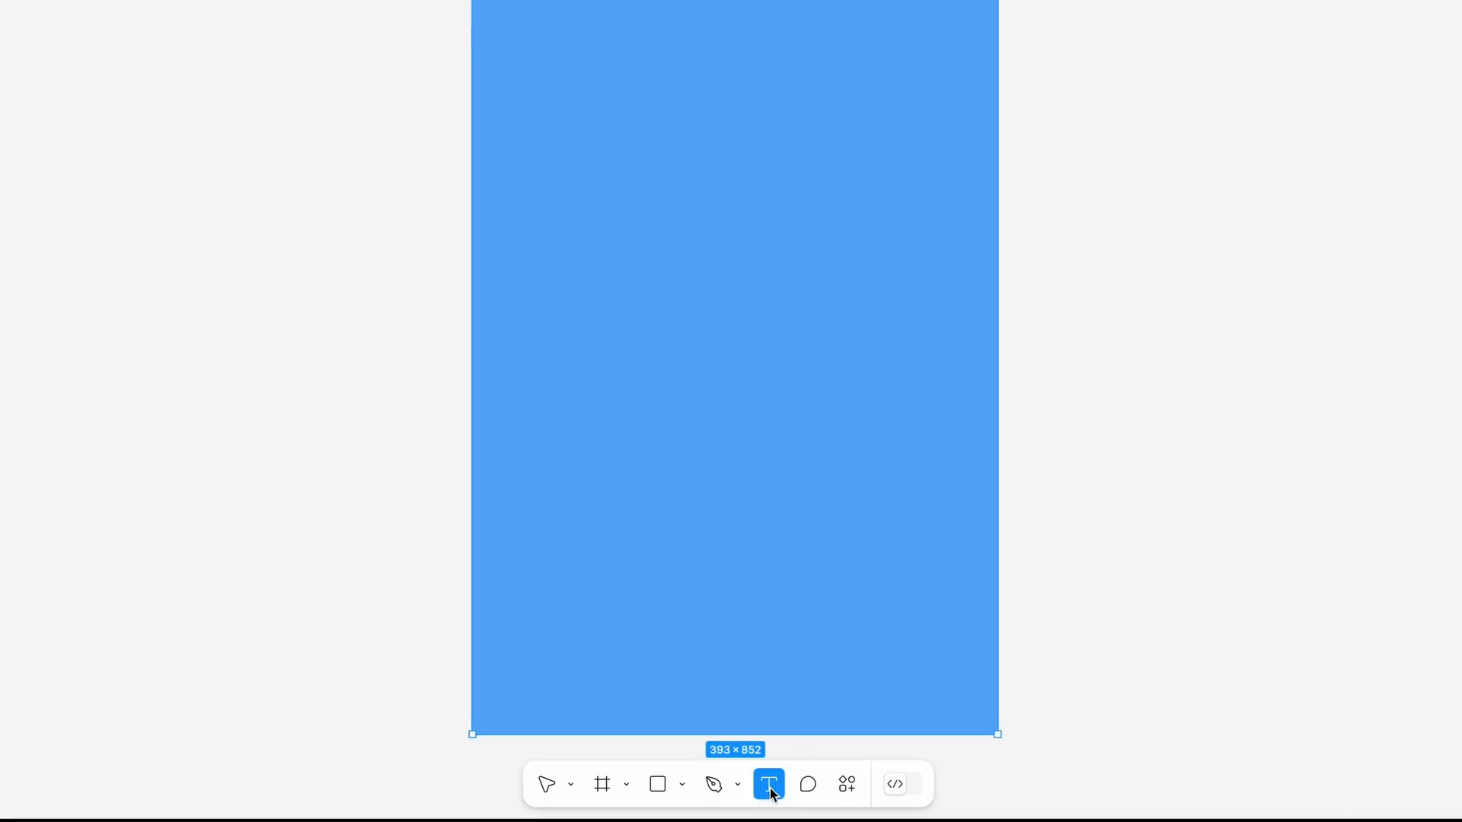
{"action": "left_click", "coordinate": [612, 327]}
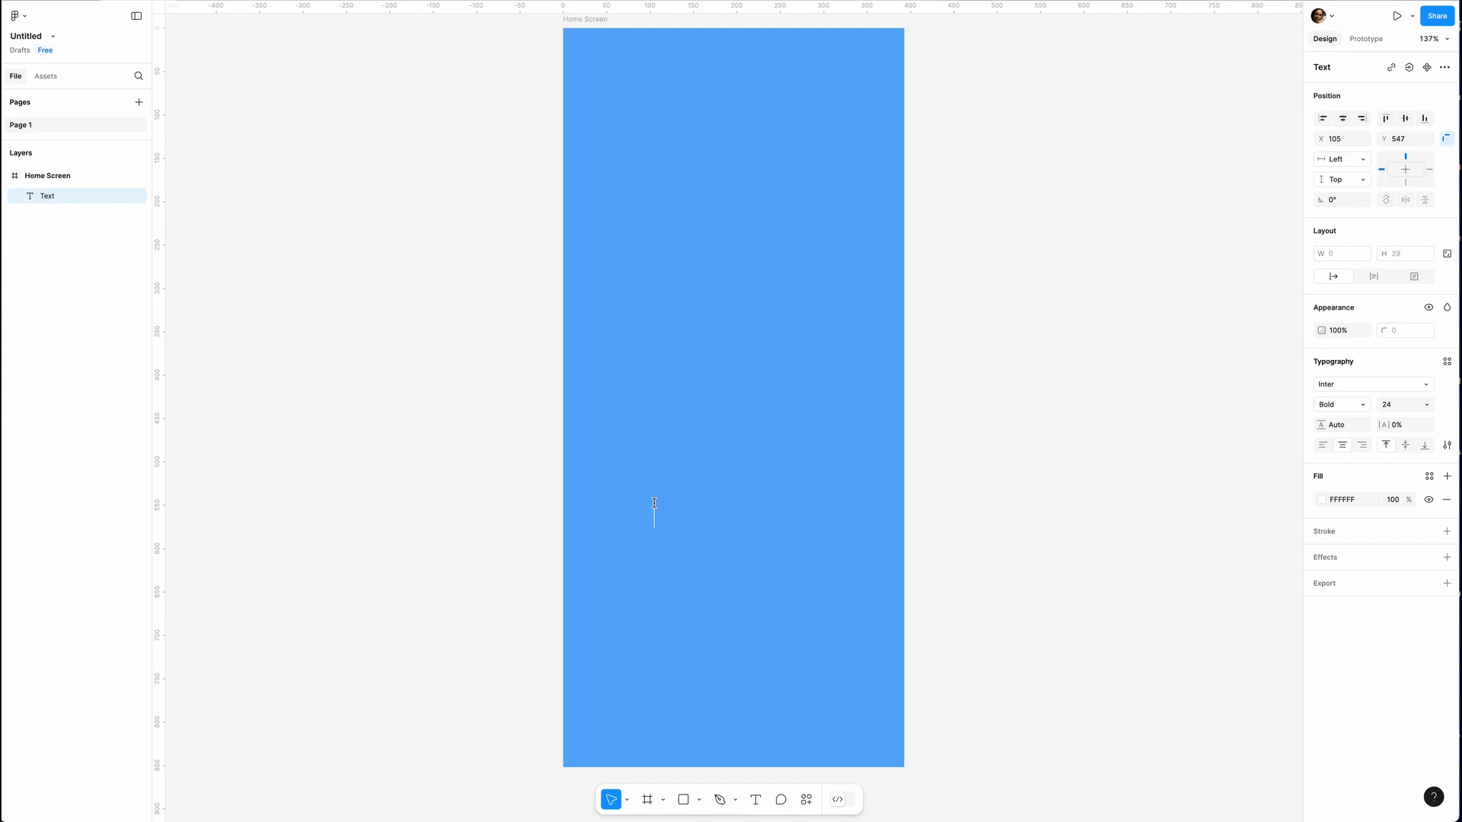
{"action": "type", "text": "Click Me"}
{"action": "key", "text": "Escape"}
{"action": "left_click_drag", "start_coordinate": [627, 517], "coordinate": [706, 517]}
{"action": "scroll", "coordinate": [746, 475], "scroll_direction": "up", "scroll_amount": 8}
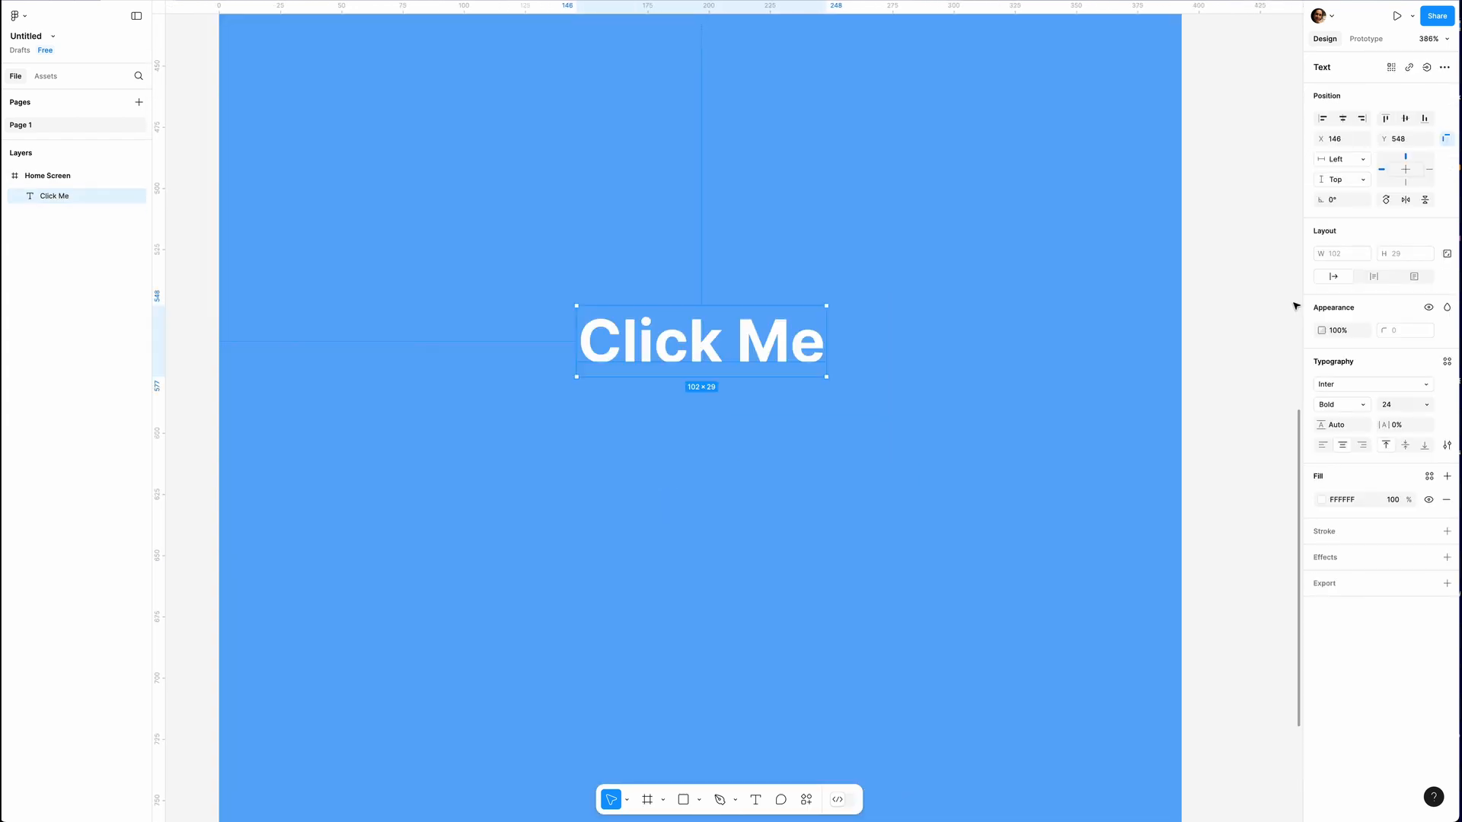
Wrap the "Click Me" text in an auto layout frame and rename that frame "Button"
{"action": "right_click", "coordinate": [759, 346]}
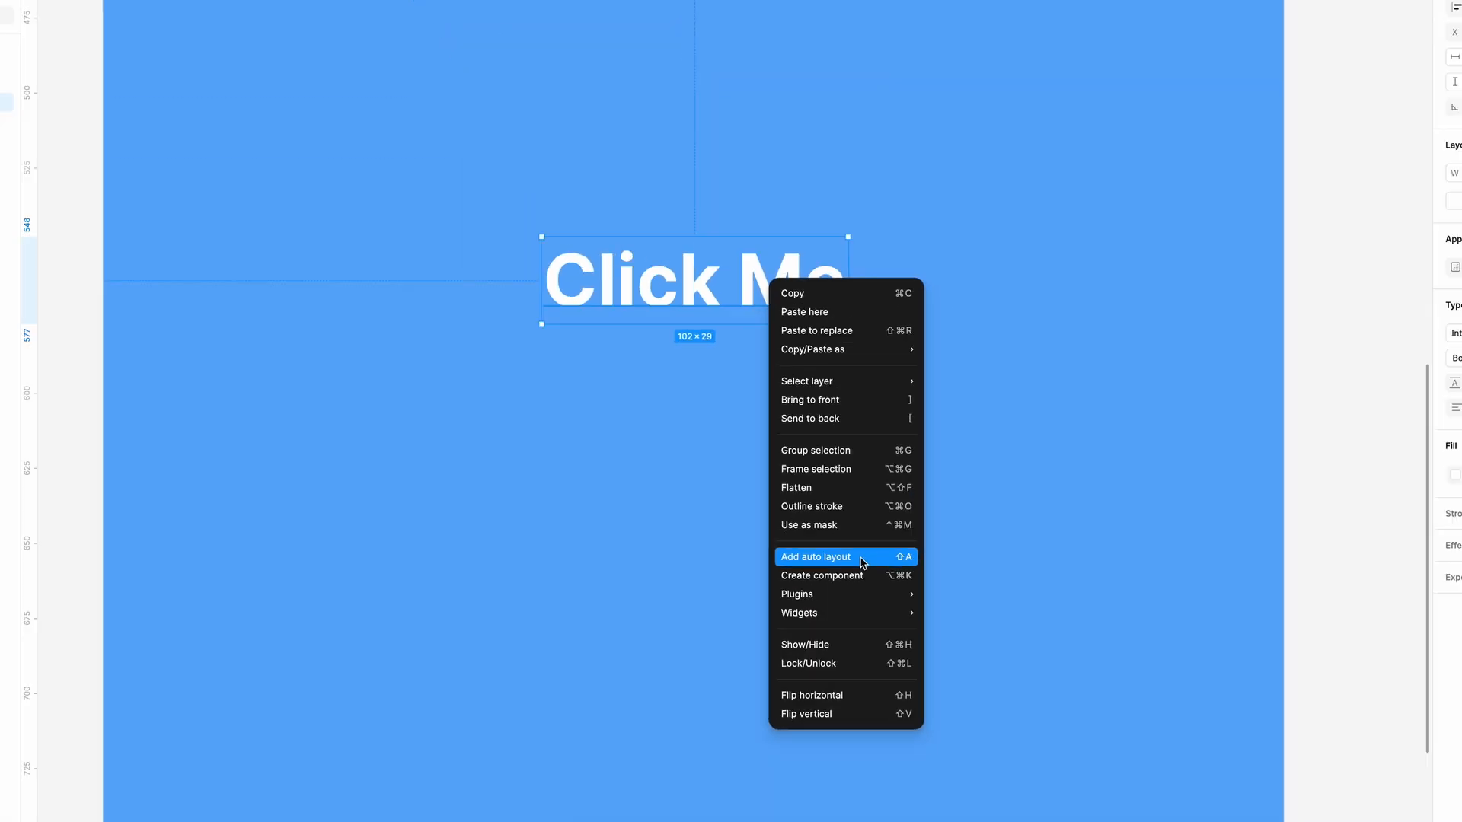
{"action": "left_click", "coordinate": [1024, 531]}
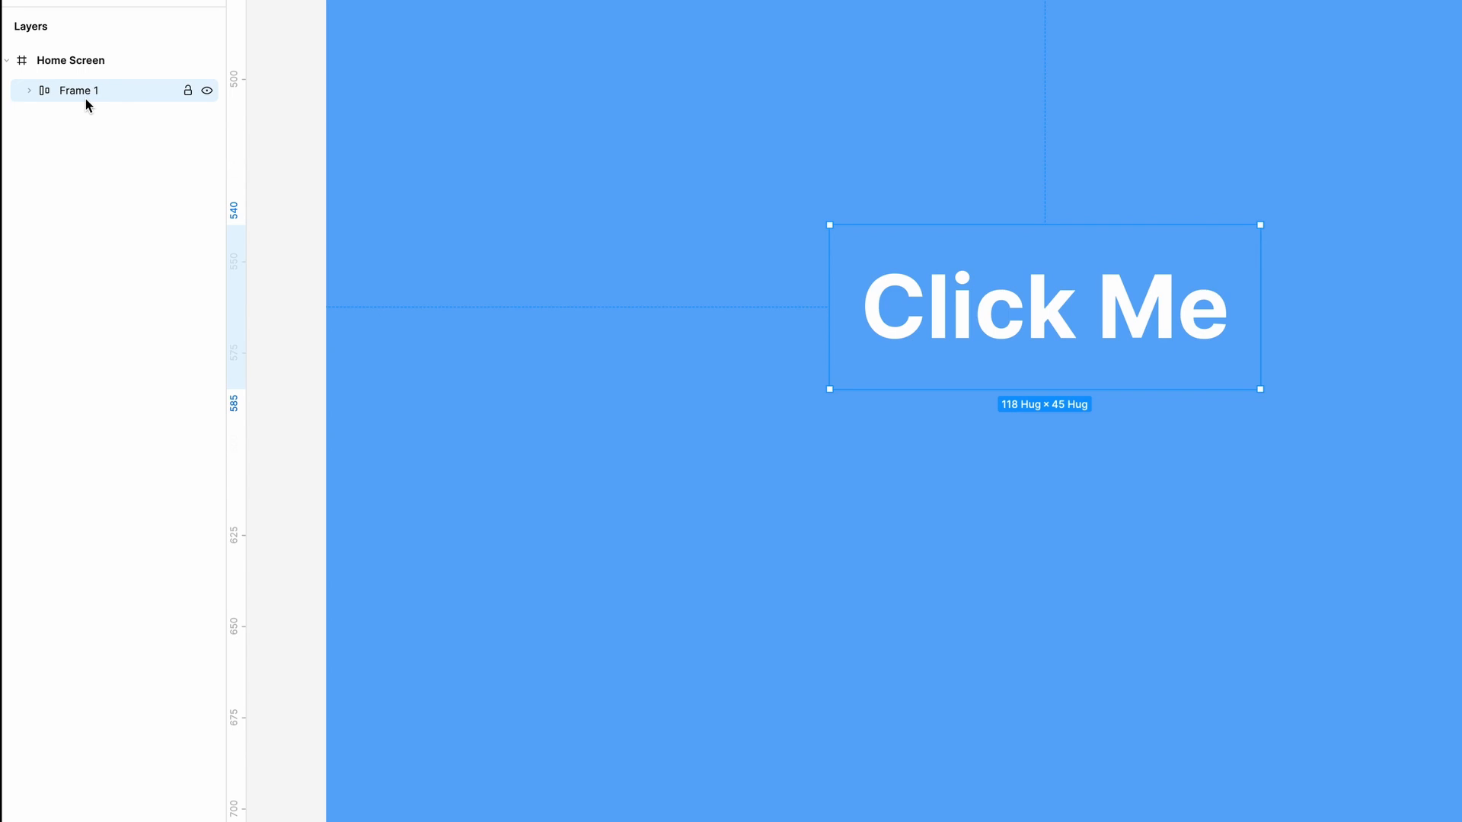
{"action": "double_click", "coordinate": [79, 90]}
{"action": "type", "text": "Button"}
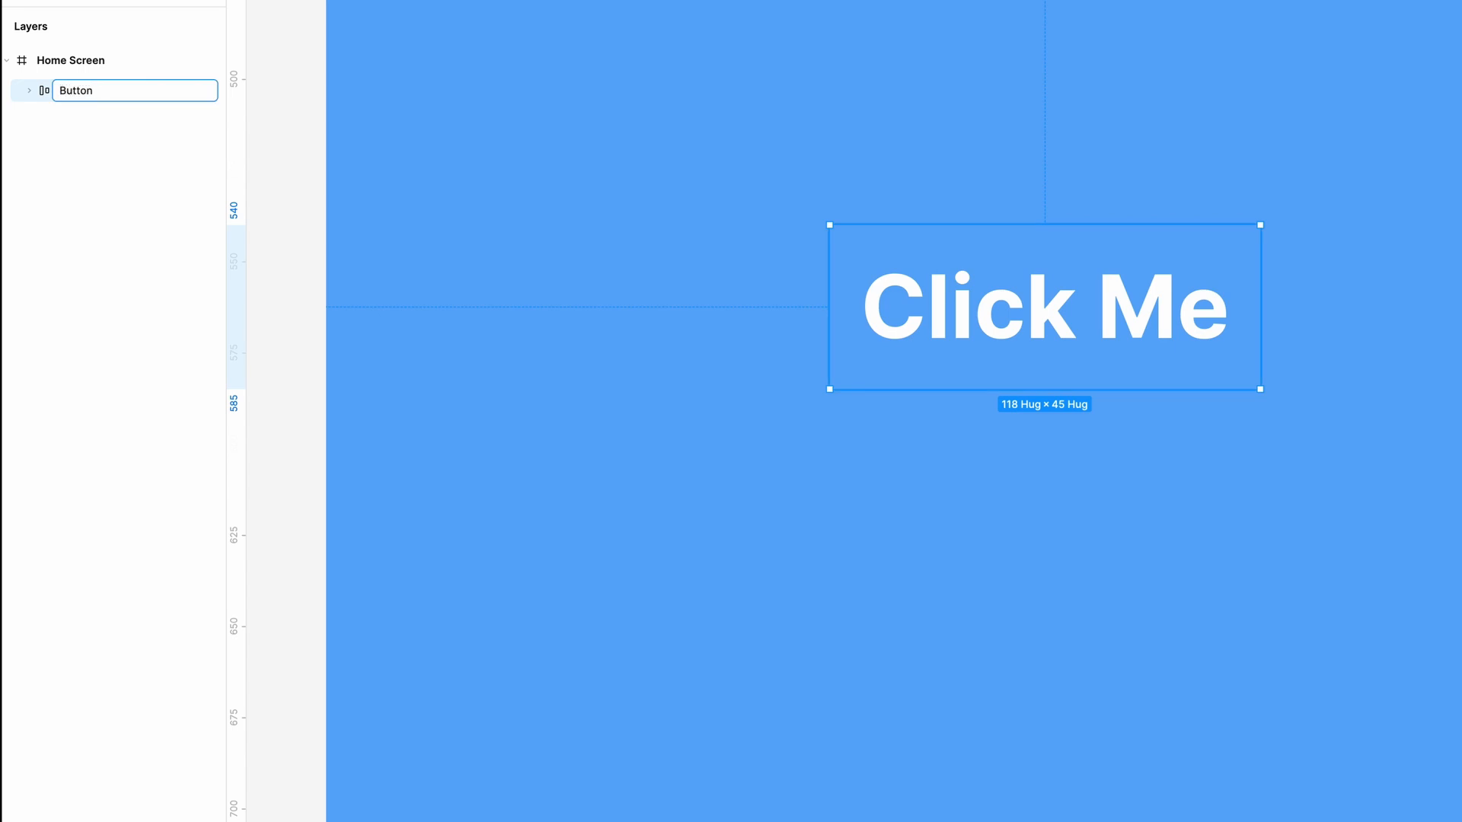
{"action": "key", "text": "Return"}
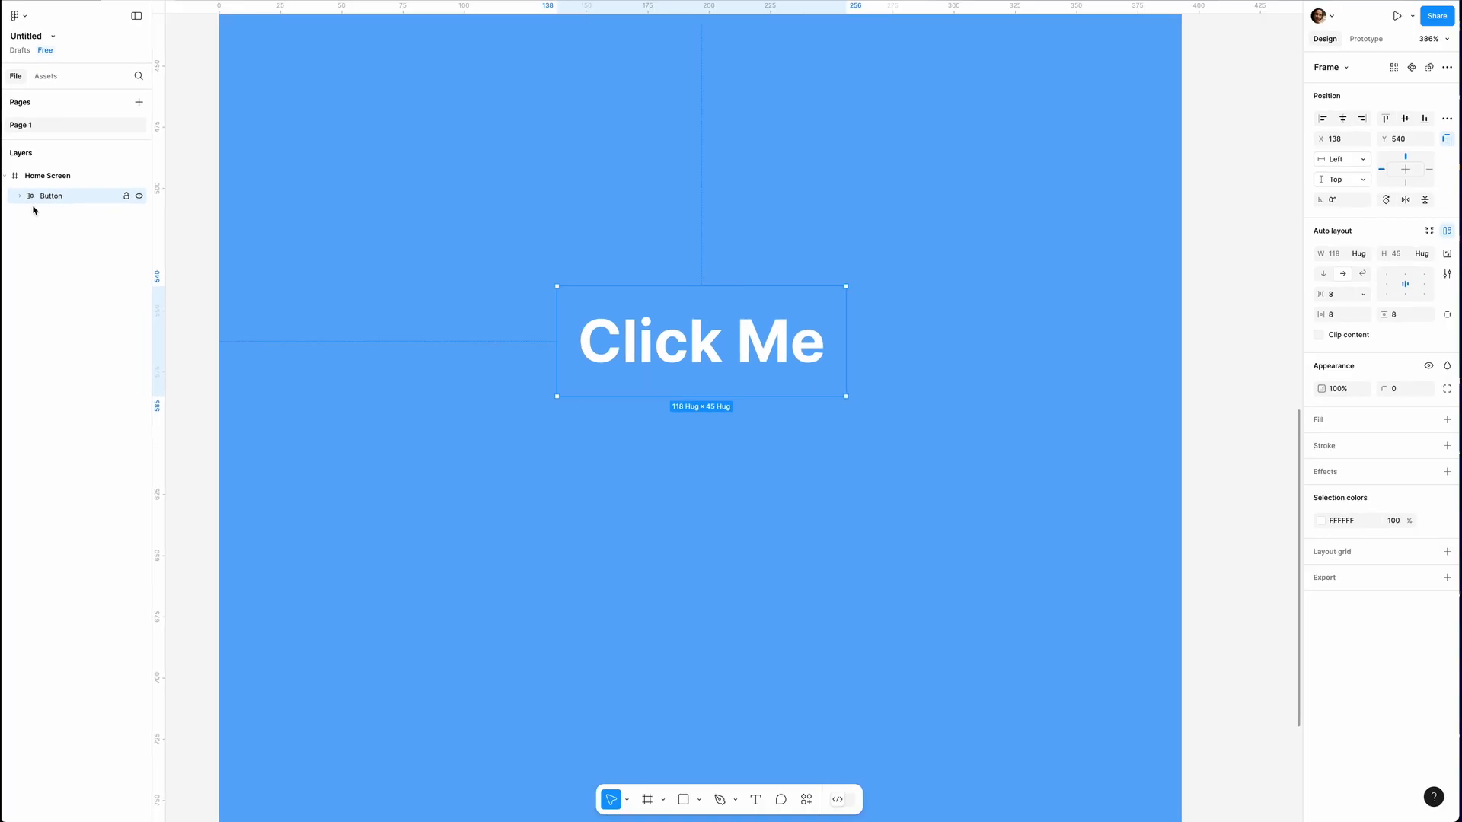
{"action": "left_click", "coordinate": [29, 91]}
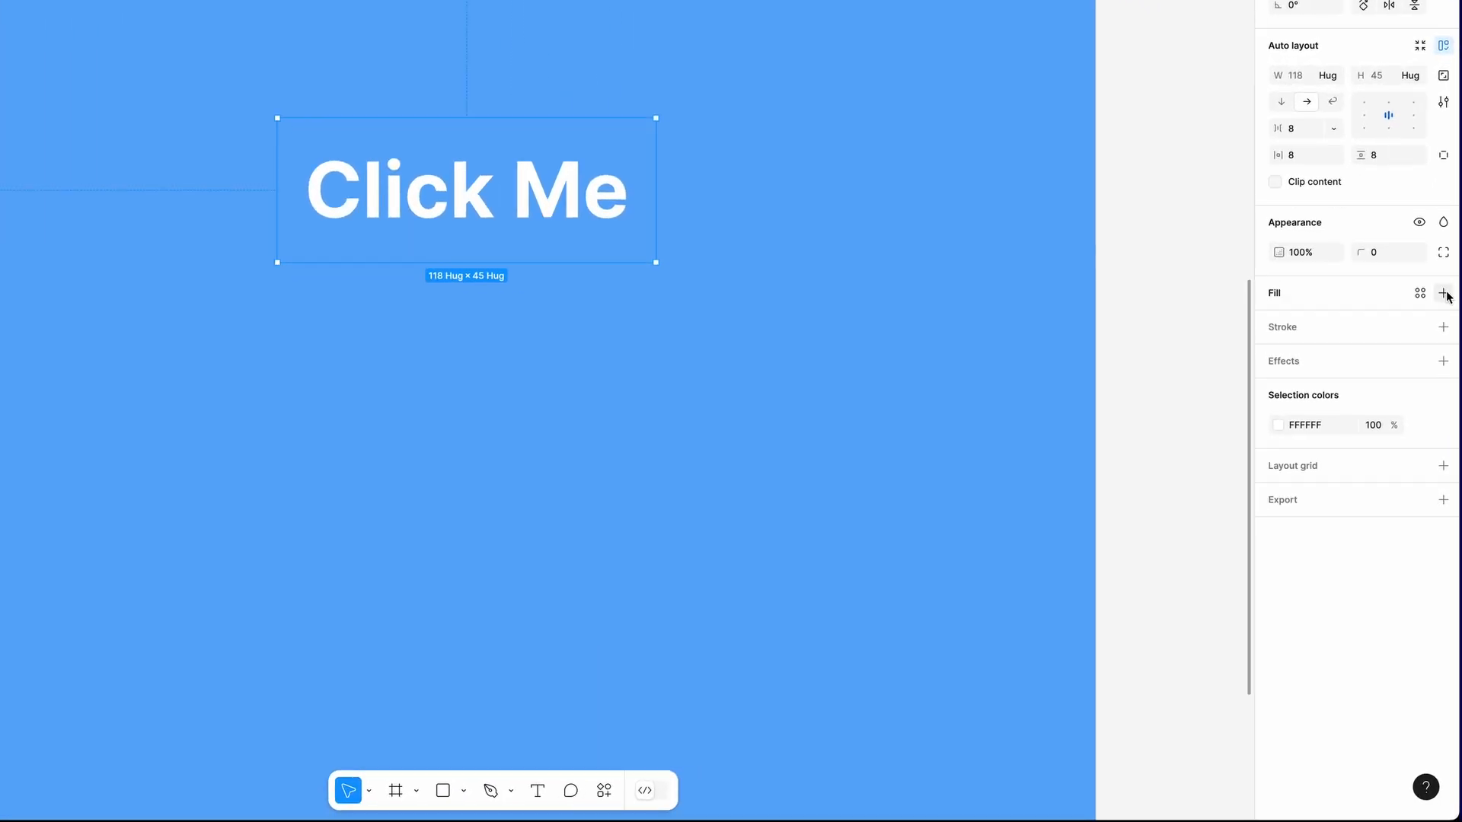
Add a solid dark blue fill, 050A98, to the Button frame
{"action": "left_click", "coordinate": [1443, 294]}
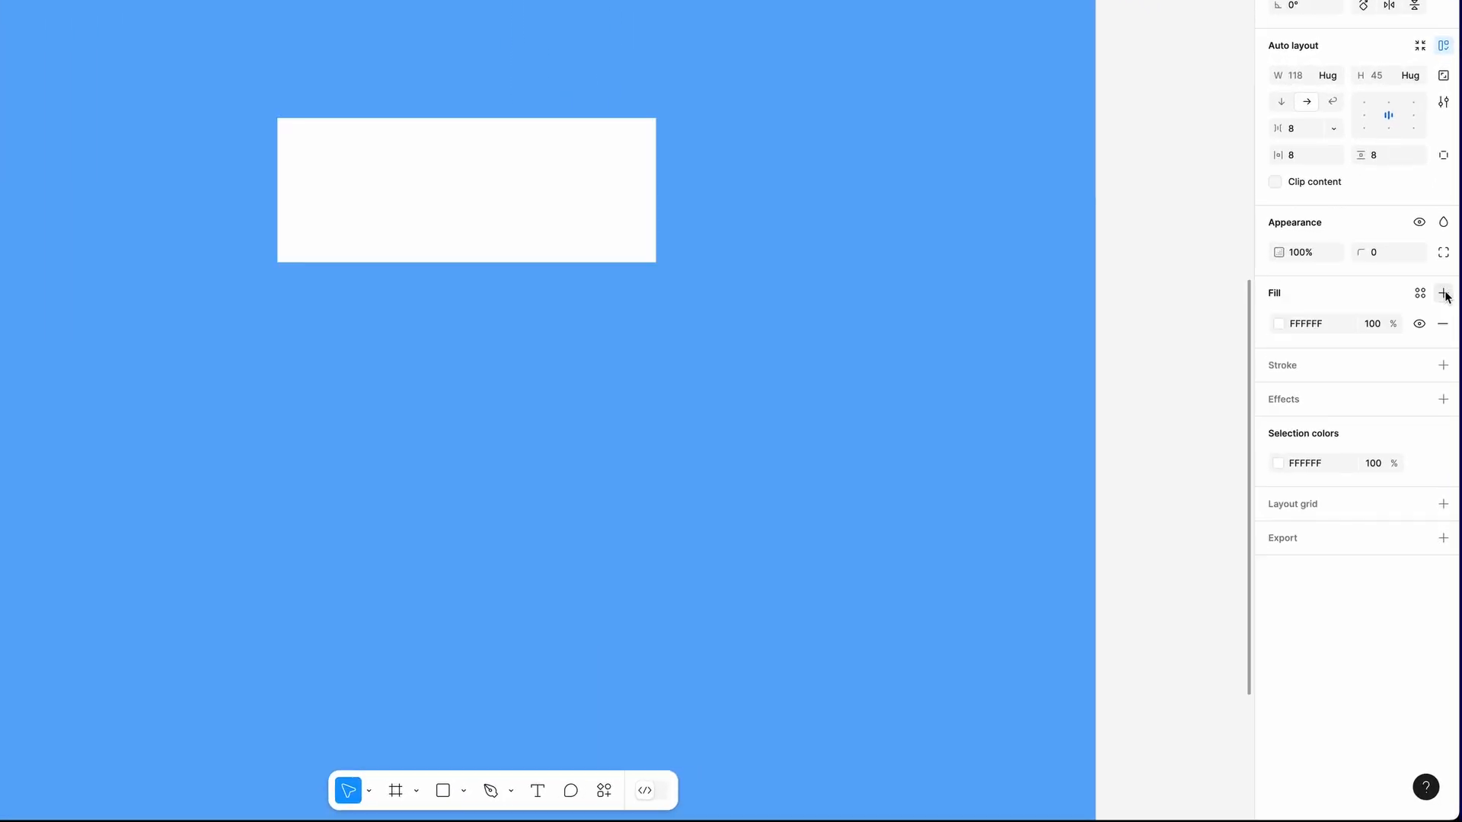
{"action": "left_click", "coordinate": [1280, 324]}
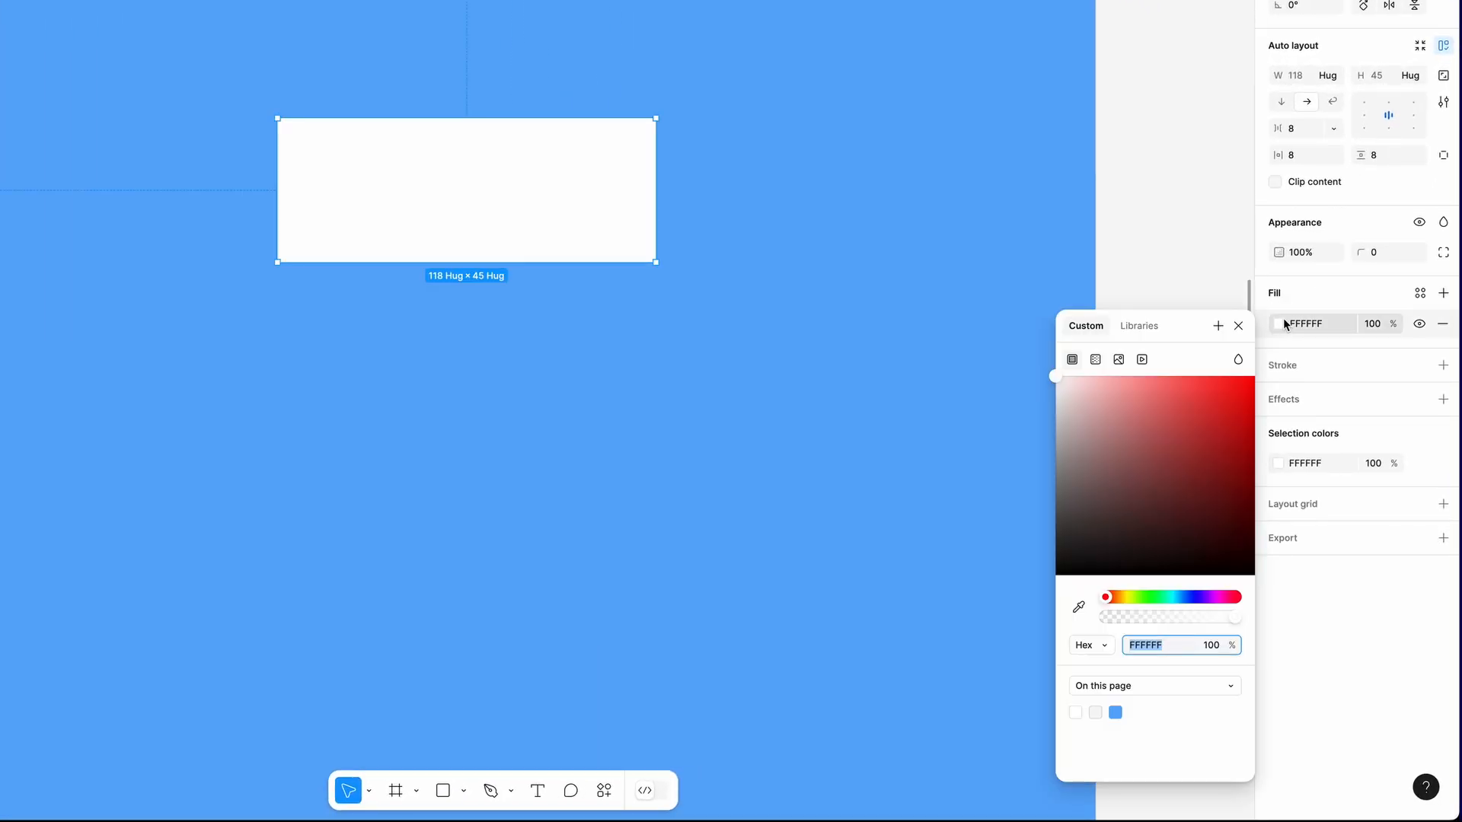
{"action": "left_click", "coordinate": [1190, 599]}
{"action": "left_click_drag", "start_coordinate": [1192, 604], "coordinate": [1195, 604]}
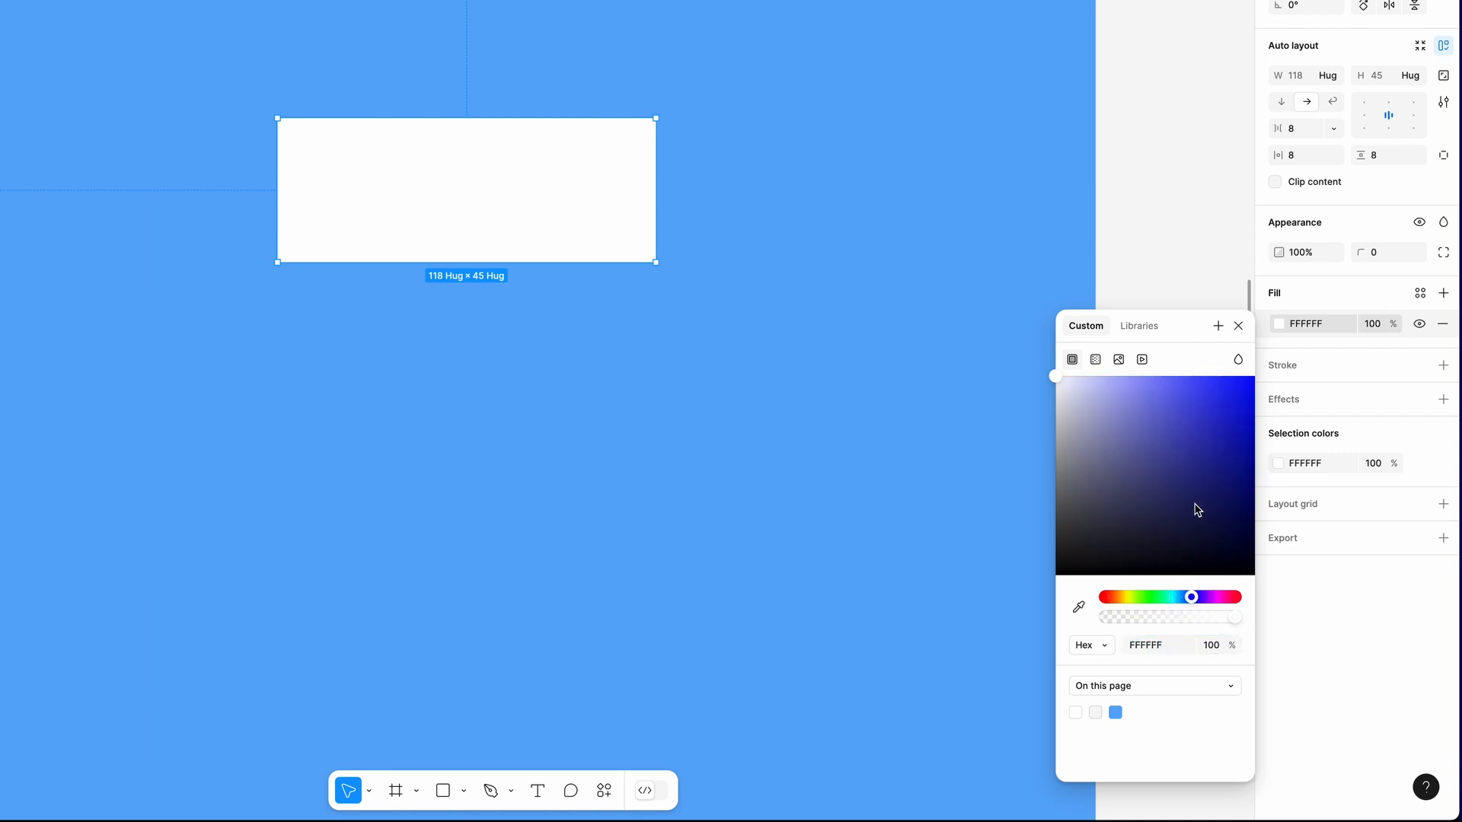
{"action": "left_click_drag", "start_coordinate": [1247, 430], "coordinate": [1248, 463]}
{"action": "left_click", "coordinate": [1239, 326]}
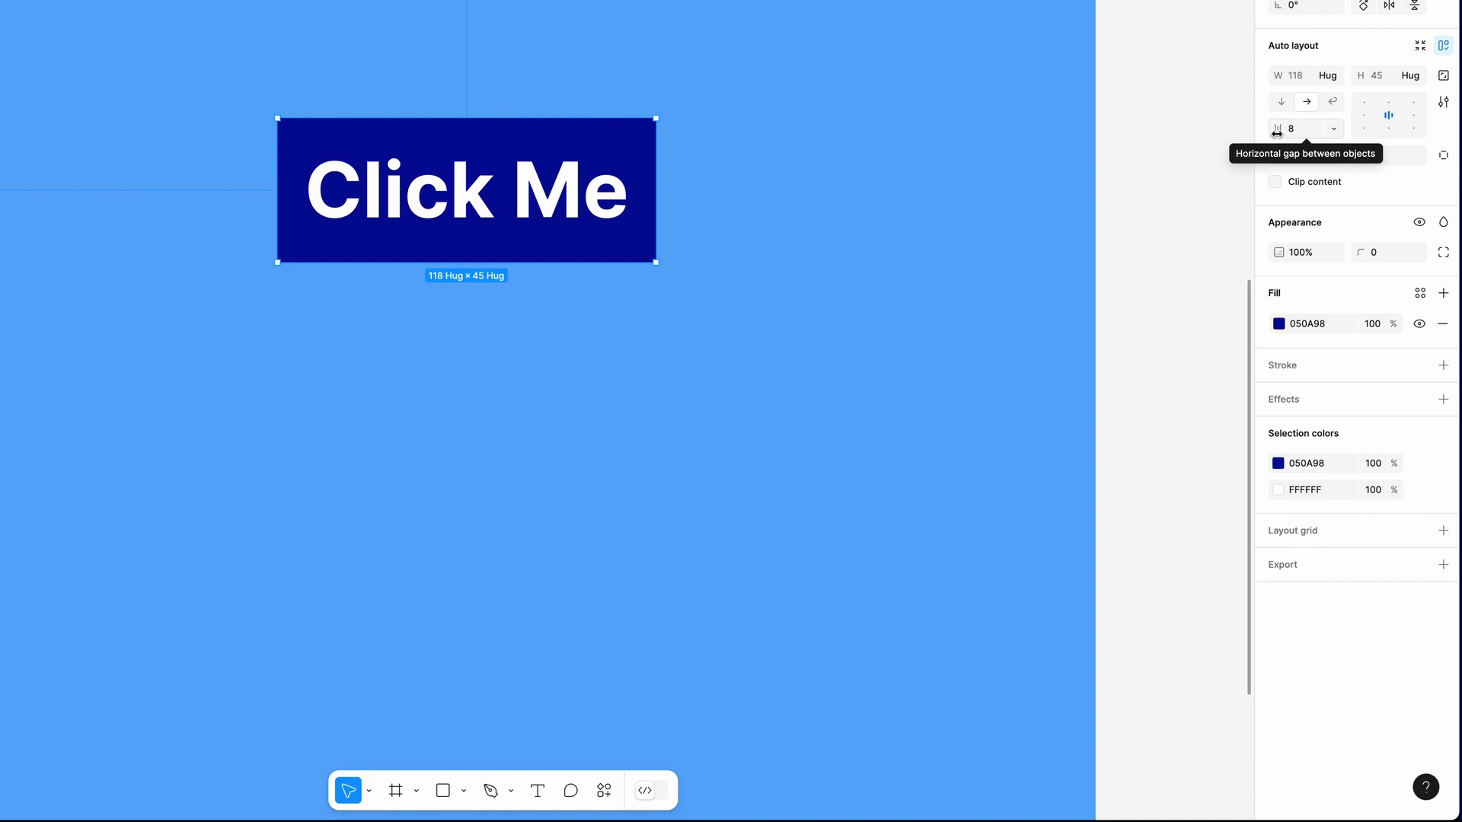
Set the Button frame's horizontal padding to 24, keeping left and right padding linked
{"action": "left_click", "coordinate": [1443, 156]}
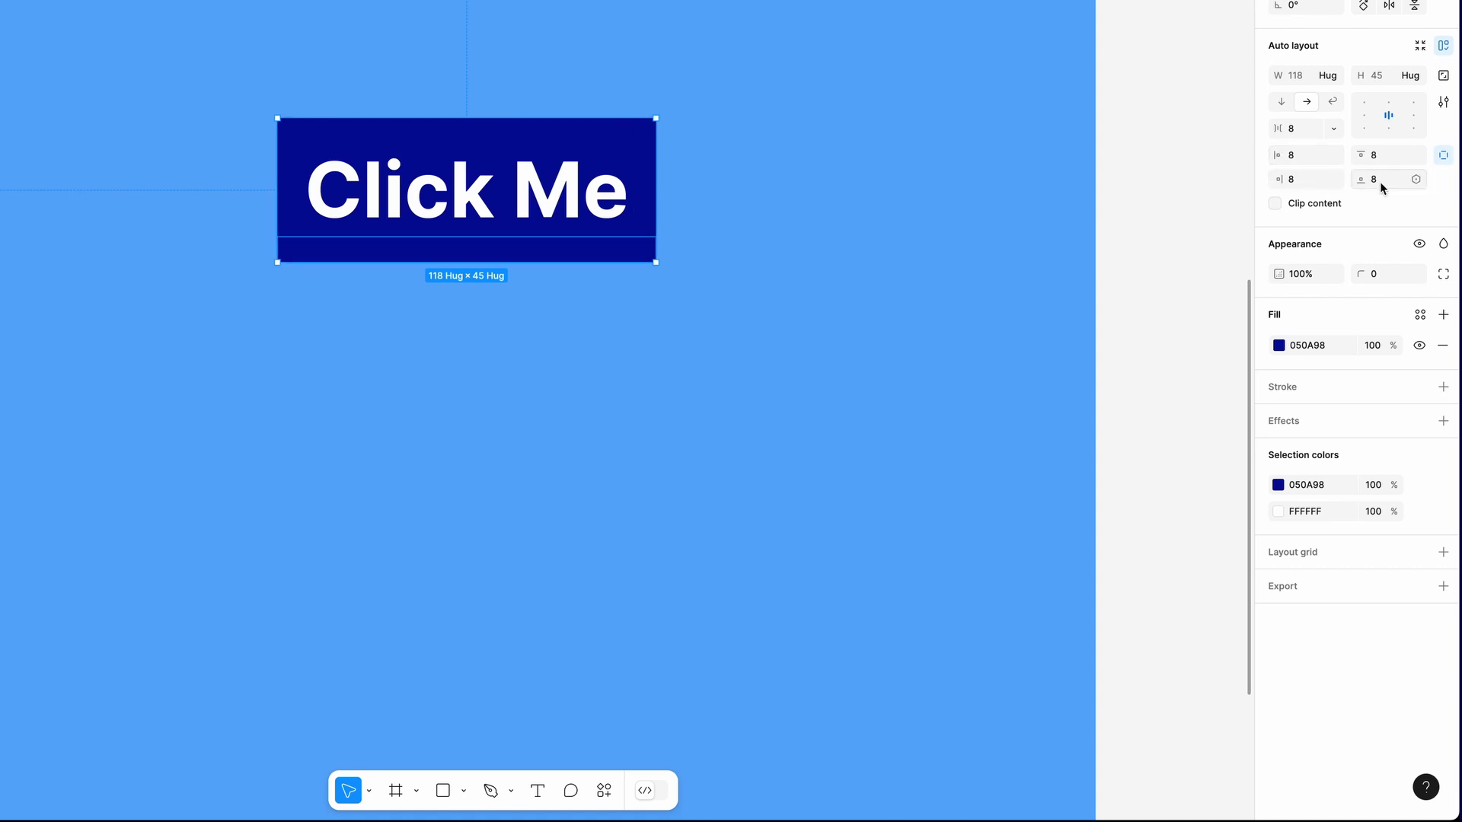
{"action": "left_click", "coordinate": [1443, 157]}
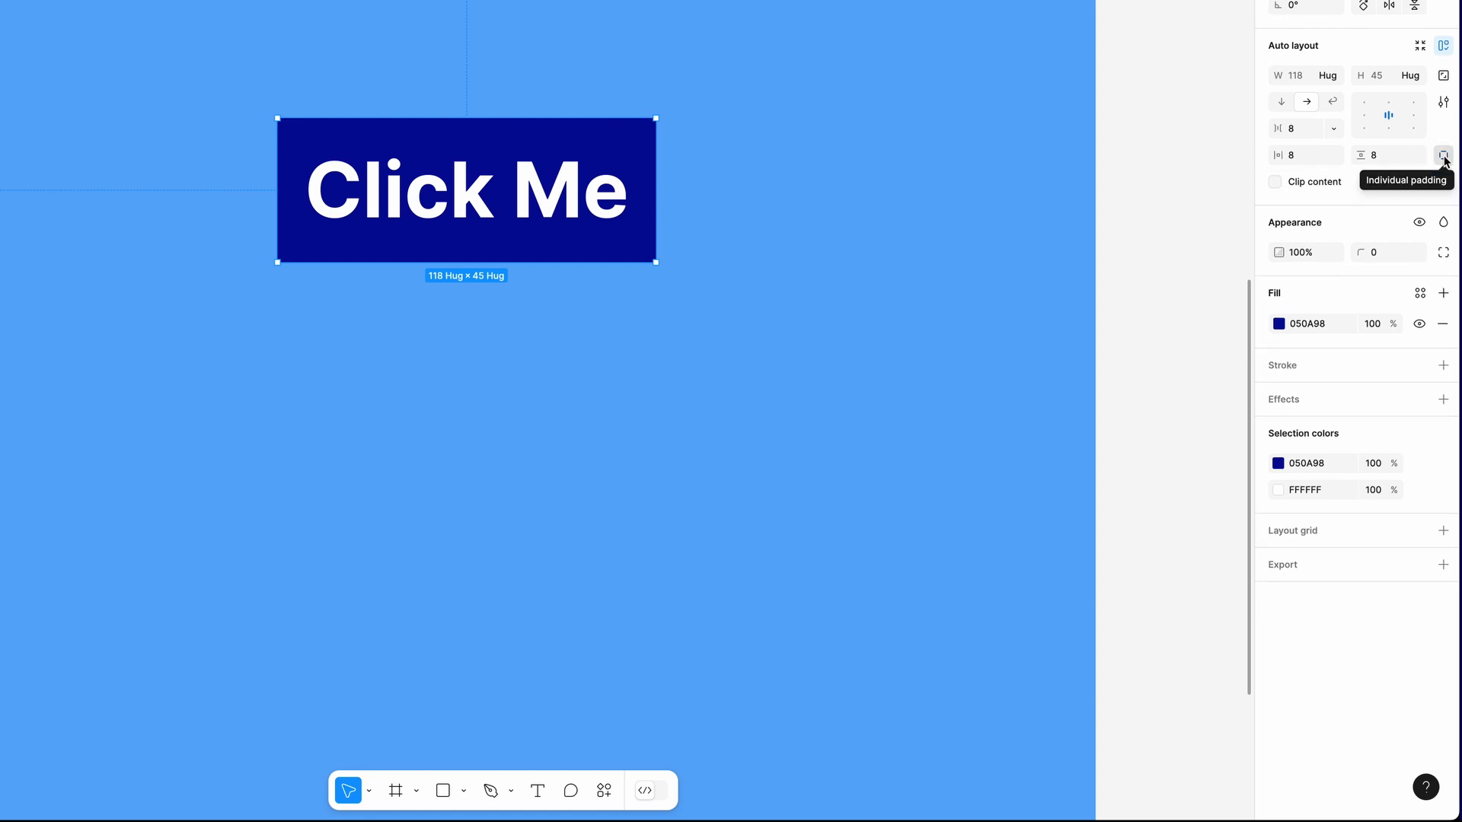
{"action": "left_click_drag", "start_coordinate": [1279, 155], "coordinate": [1293, 157]}
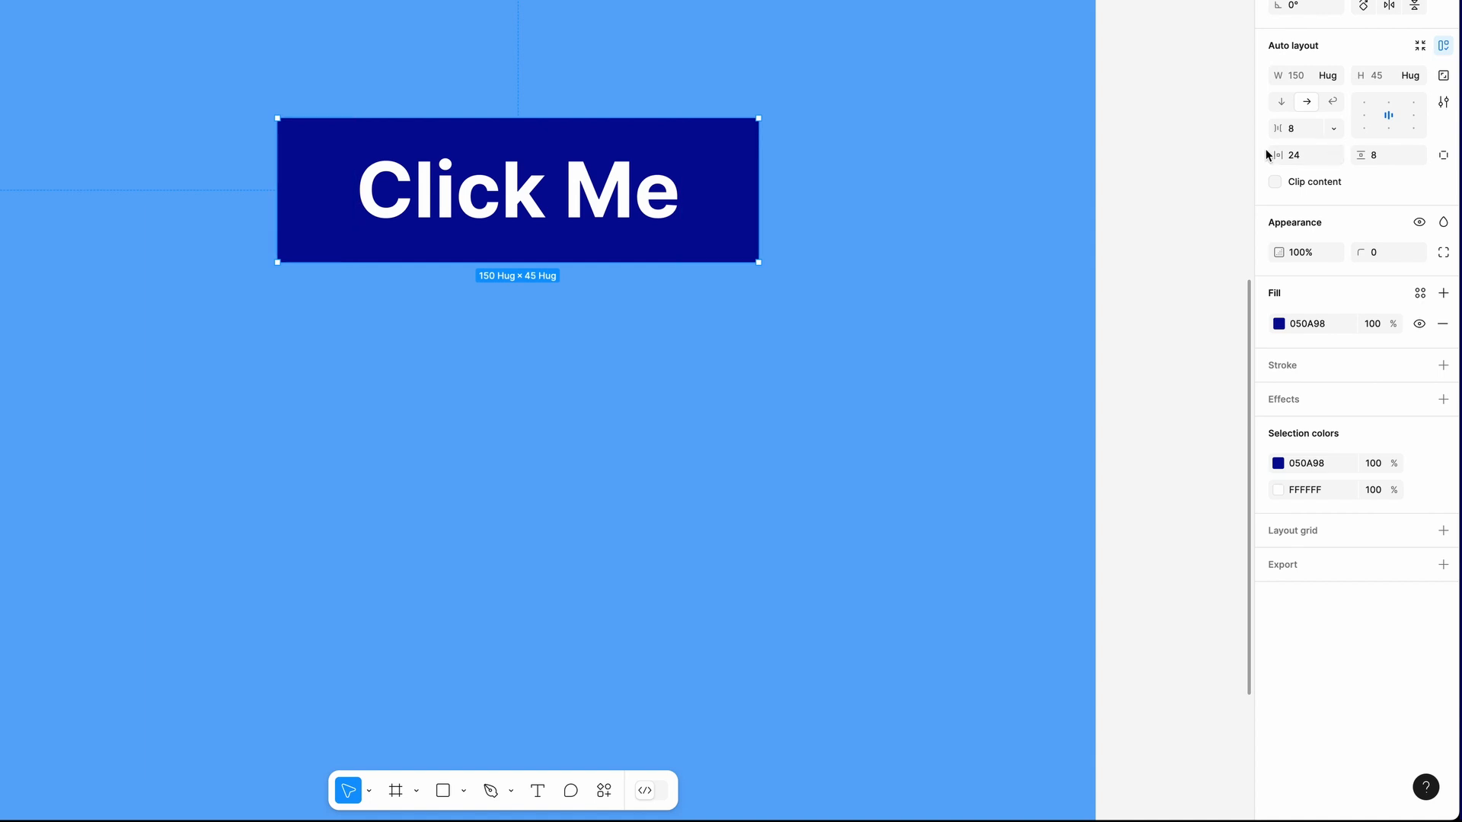
Preview smaller font sizes on the button label, keep 24, and append a second "Click Me" to its text
{"action": "double_click", "coordinate": [599, 207]}
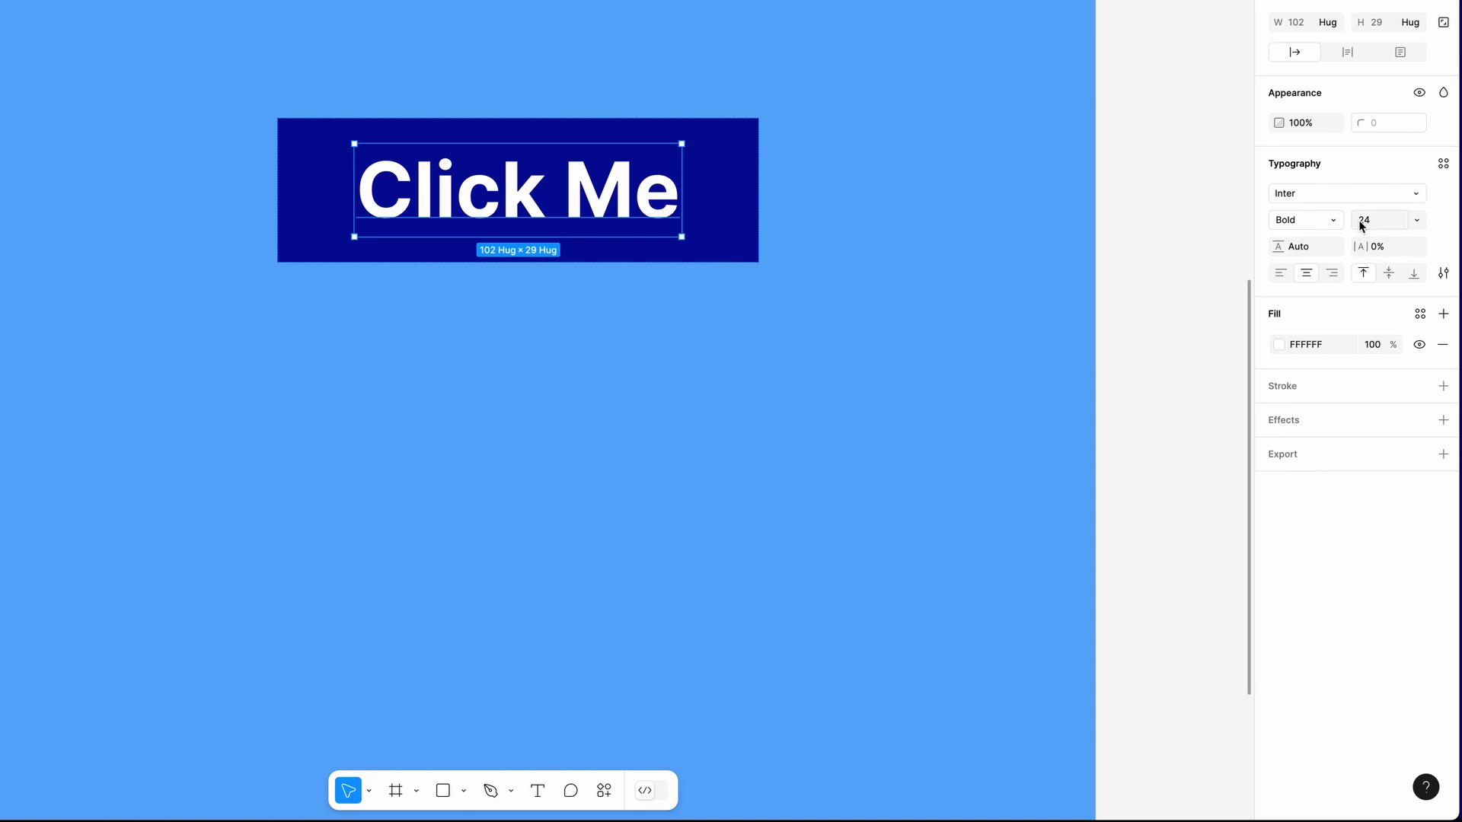
{"action": "left_click", "coordinate": [1416, 221]}
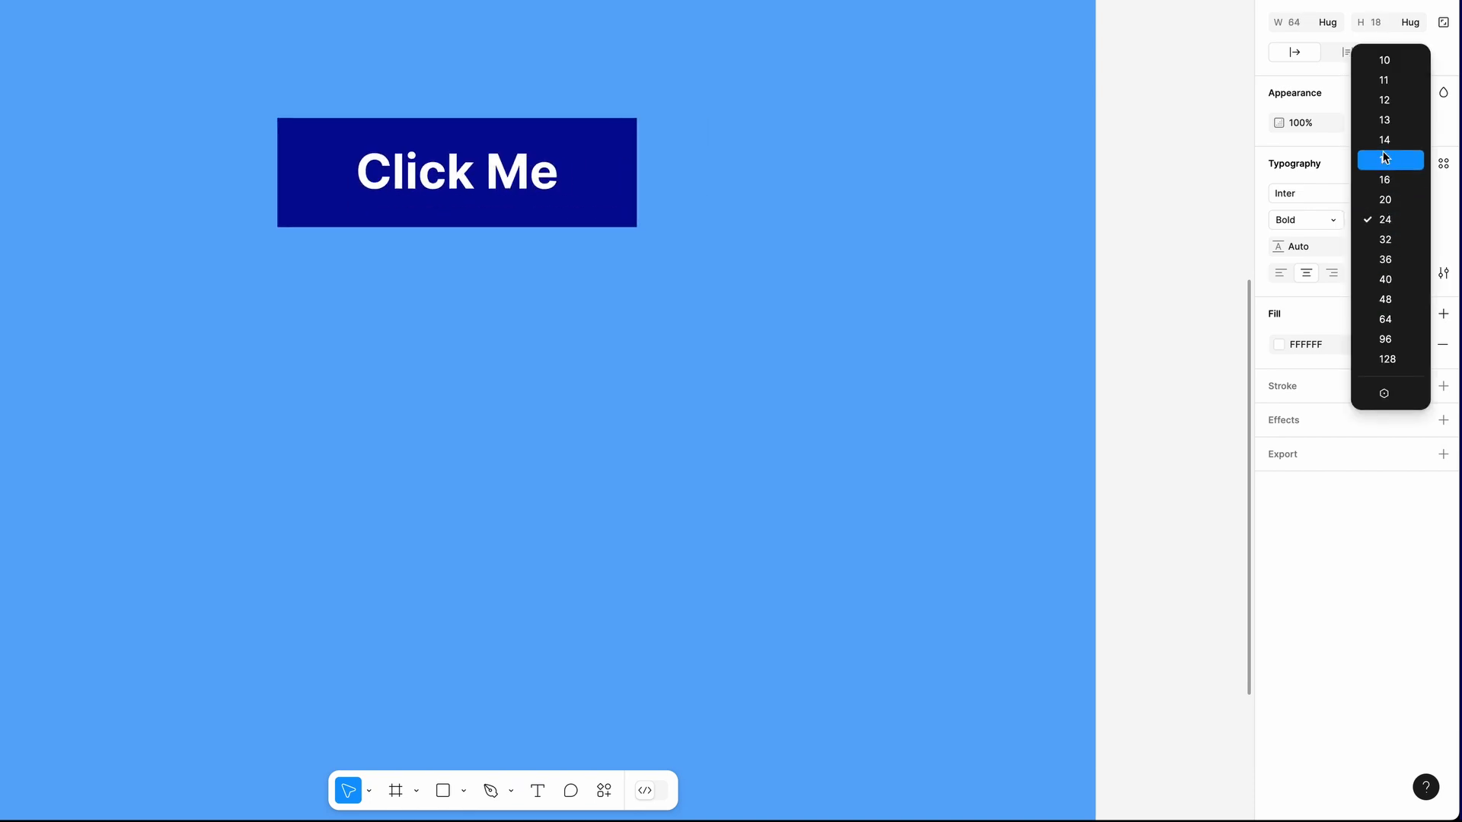
{"action": "left_click", "coordinate": [1386, 220]}
{"action": "type", "text": "Click Me"}
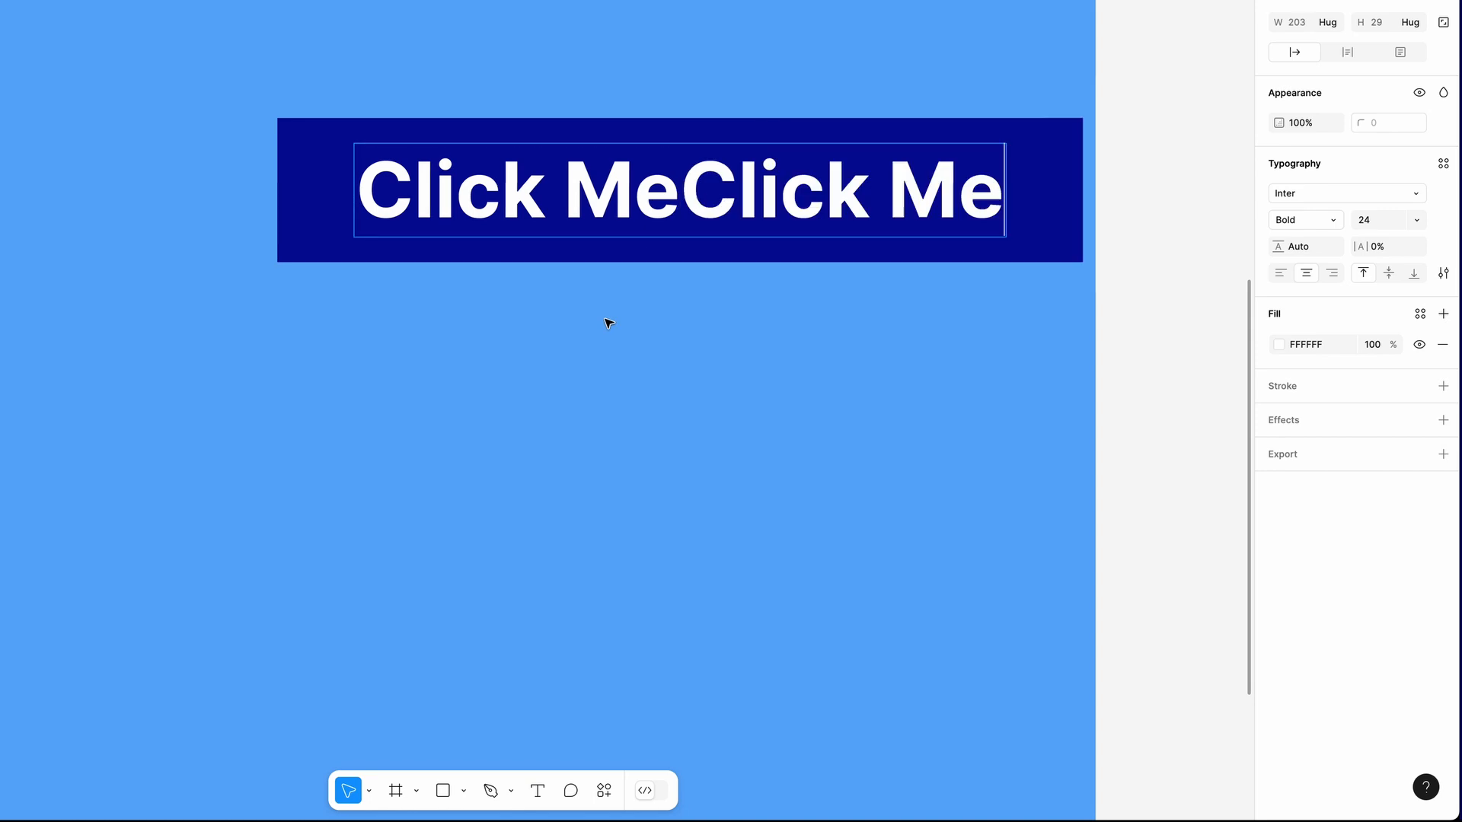
{"action": "left_click", "coordinate": [956, 143]}
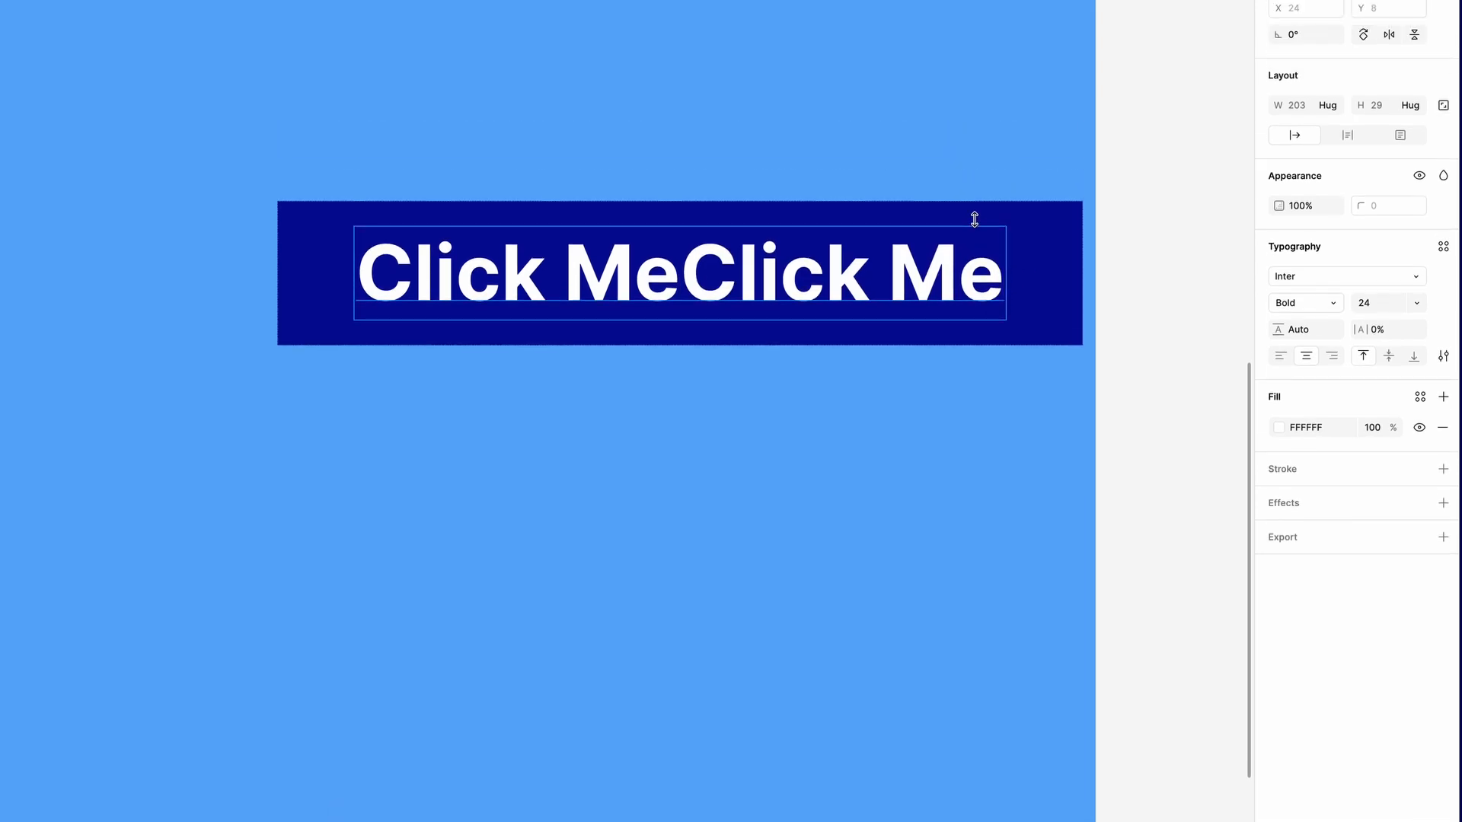
Give the button label a fixed width of 203 and cut its text back to a single "Click Me"
{"action": "left_click", "coordinate": [1327, 36]}
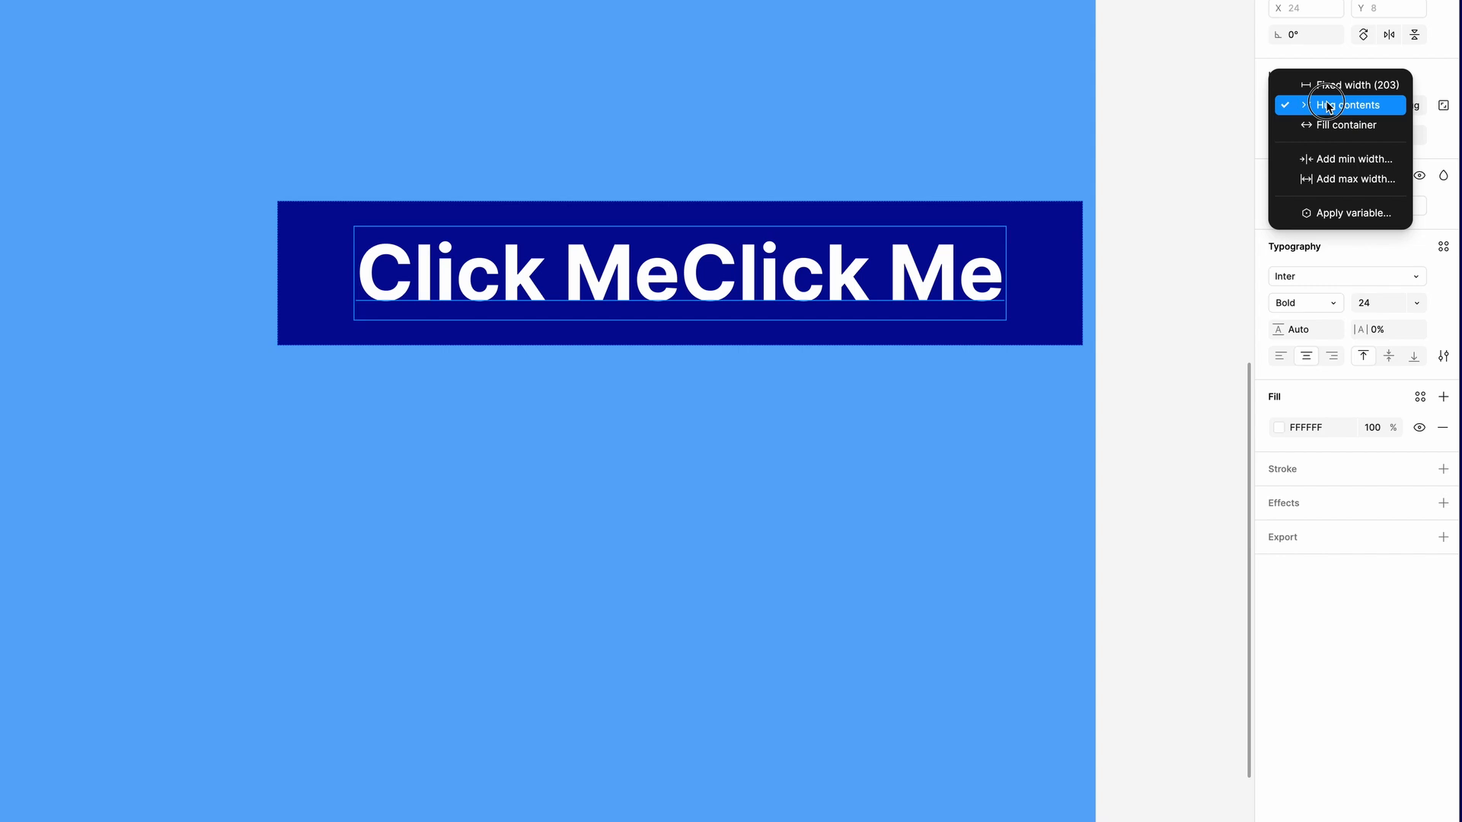
{"action": "left_click", "coordinate": [1327, 86]}
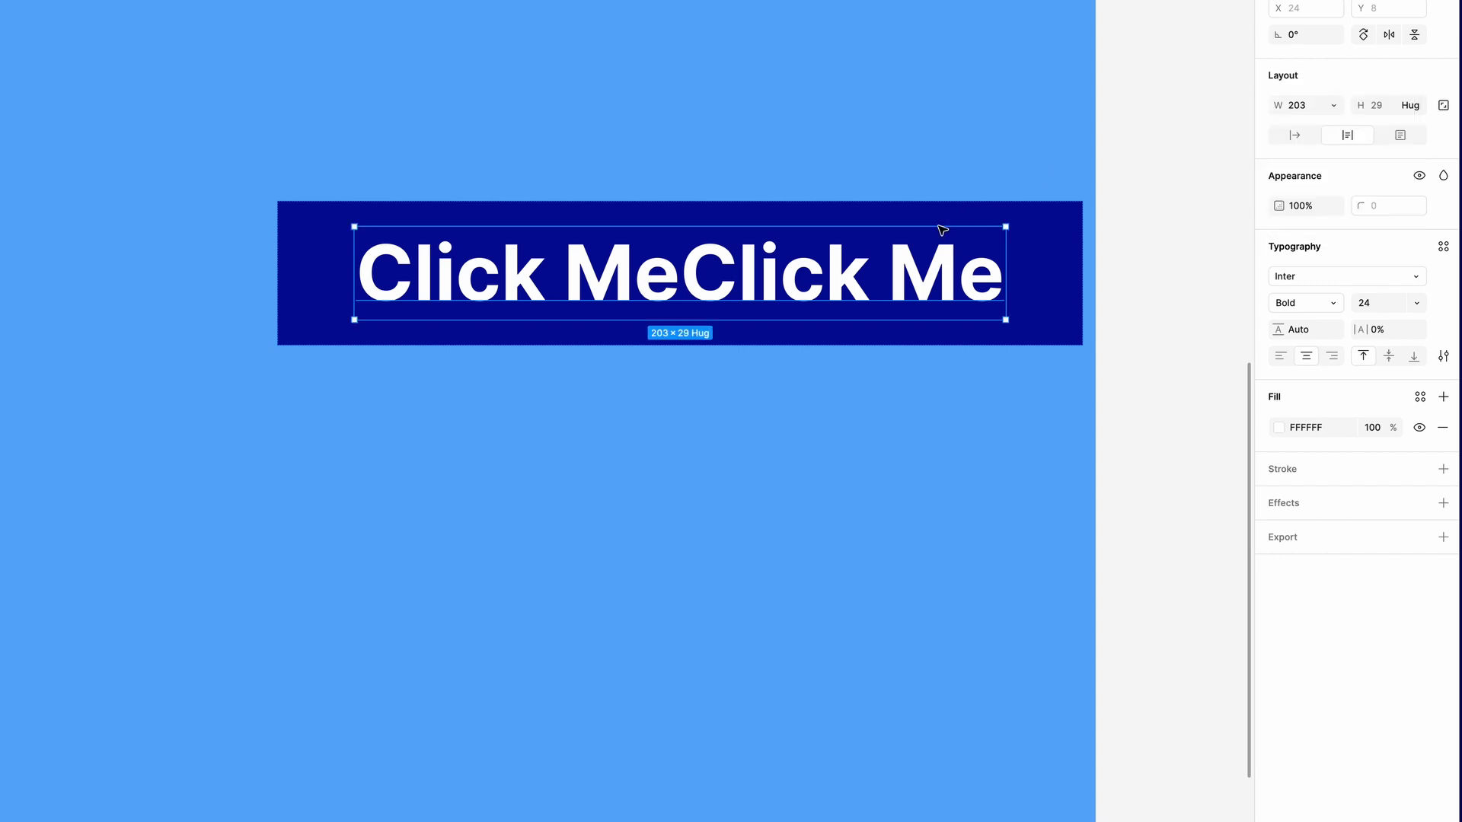
{"action": "left_click", "coordinate": [1049, 306]}
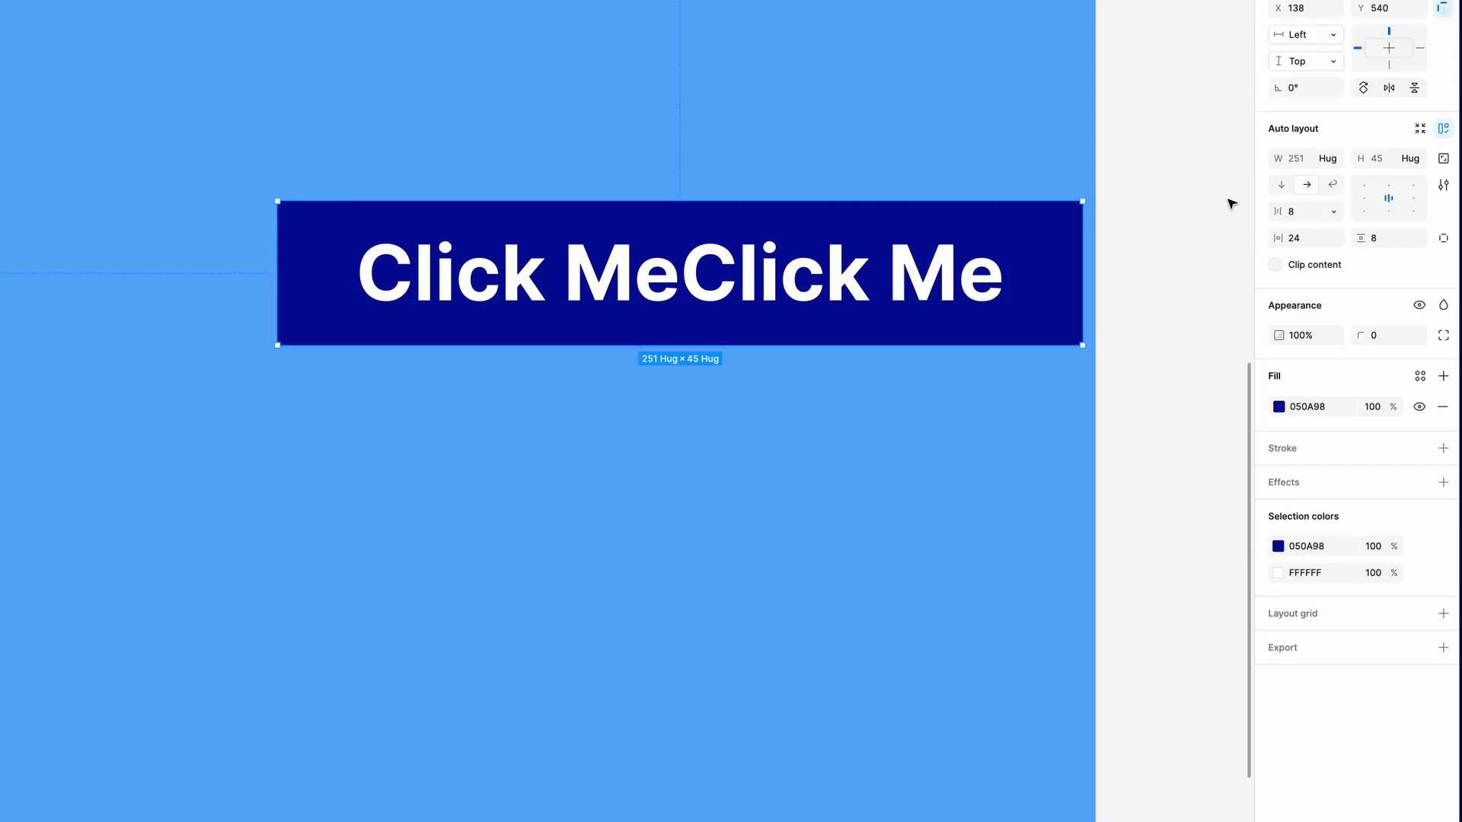
{"action": "left_click", "coordinate": [1328, 161]}
{"action": "left_click", "coordinate": [1331, 138]}
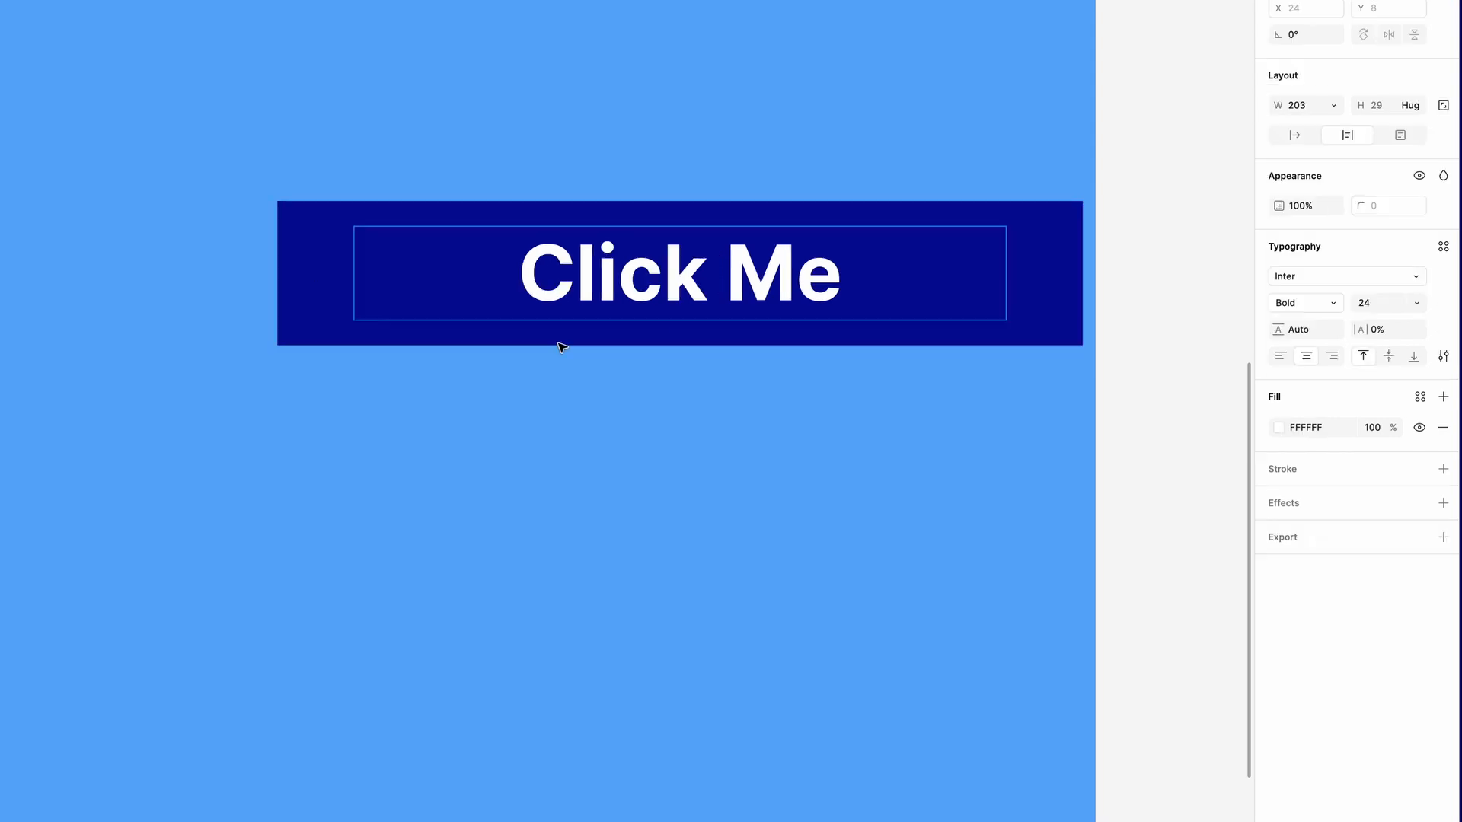
{"action": "left_click", "coordinate": [1057, 243]}
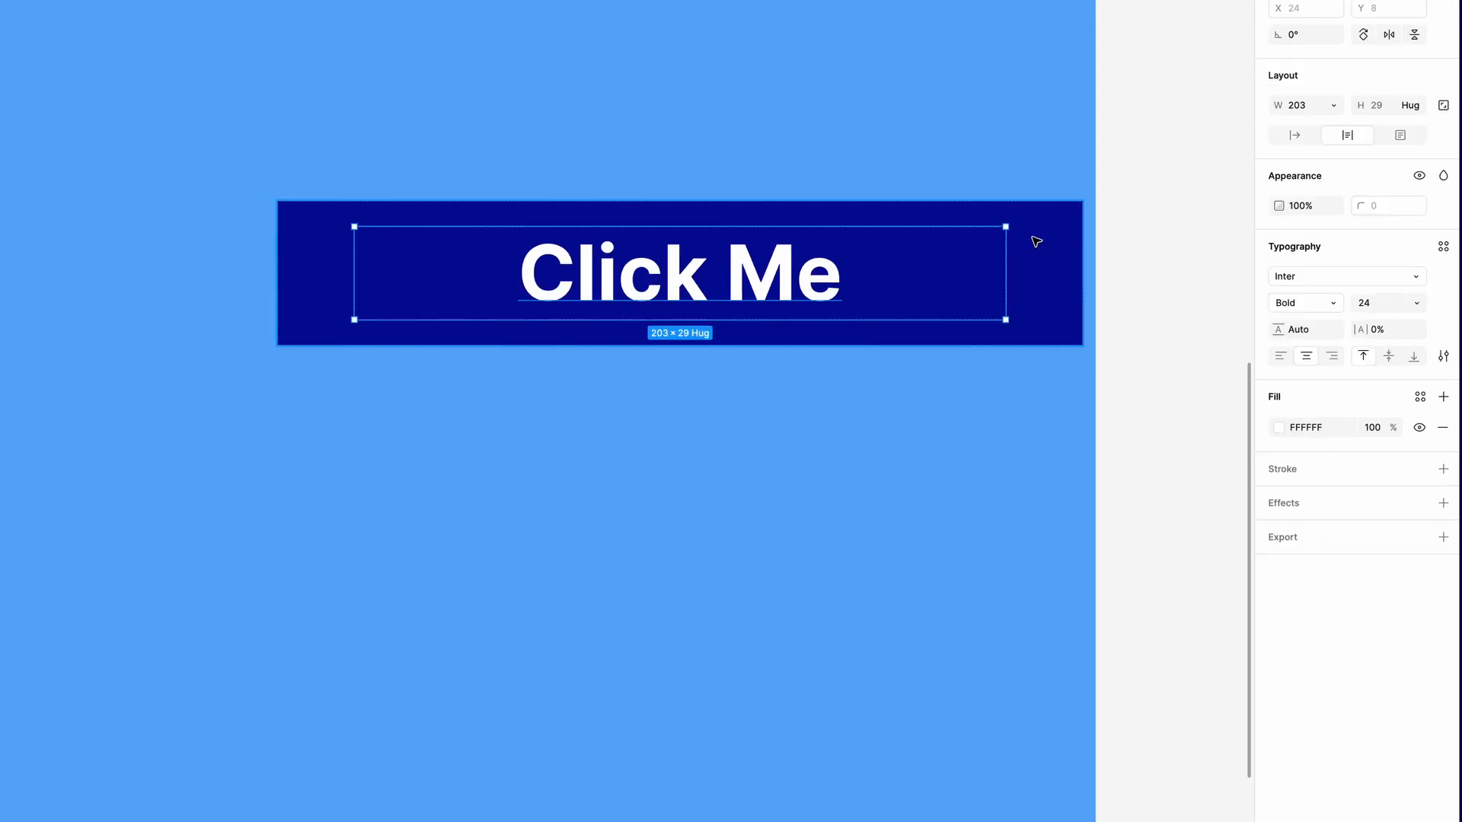
Return the button label's width to Hug contents and deselect the button
{"action": "left_click", "coordinate": [1336, 105]}
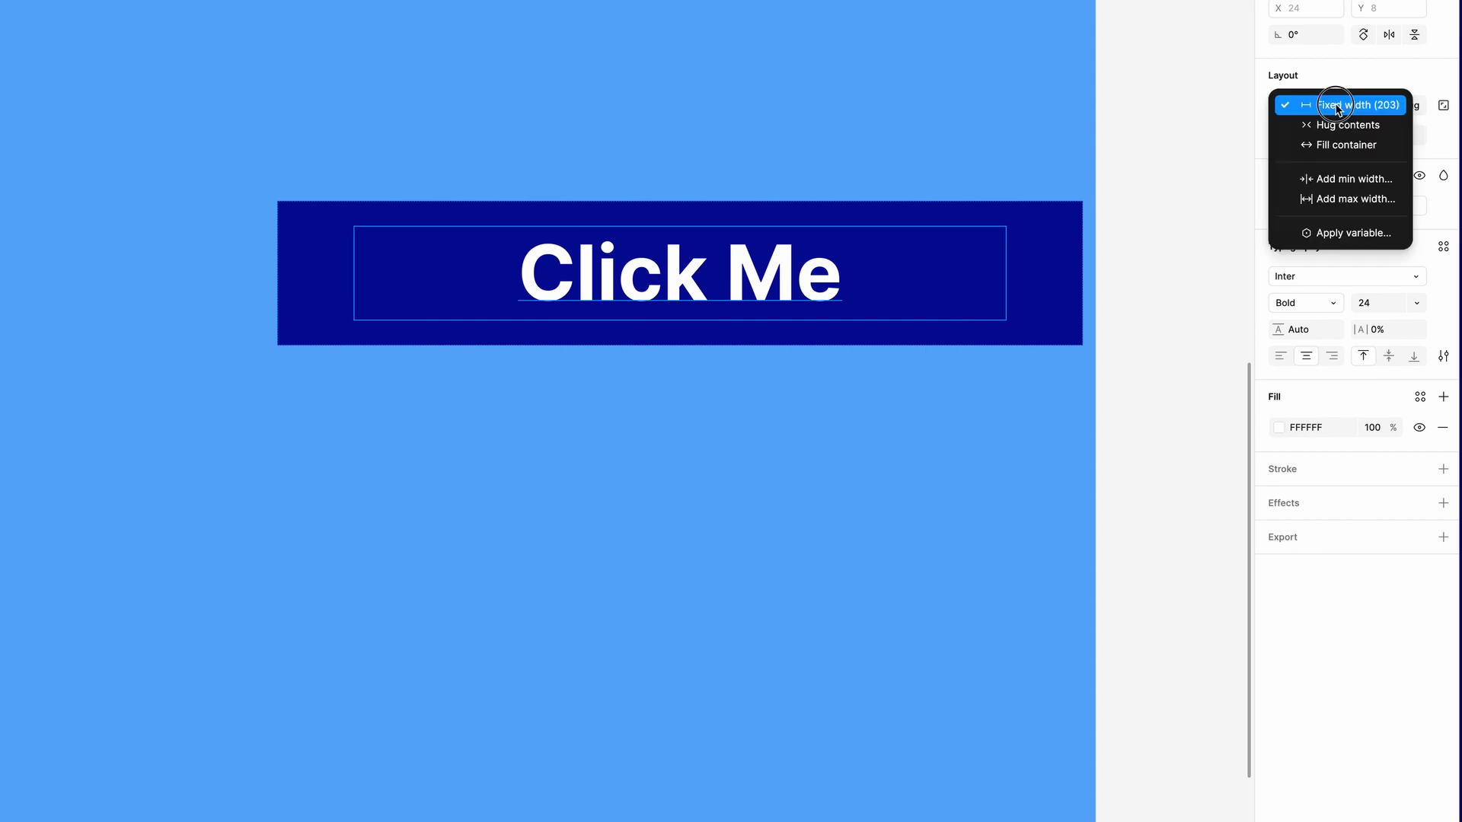
{"action": "left_click", "coordinate": [1340, 124]}
{"action": "key", "text": "Escape"}
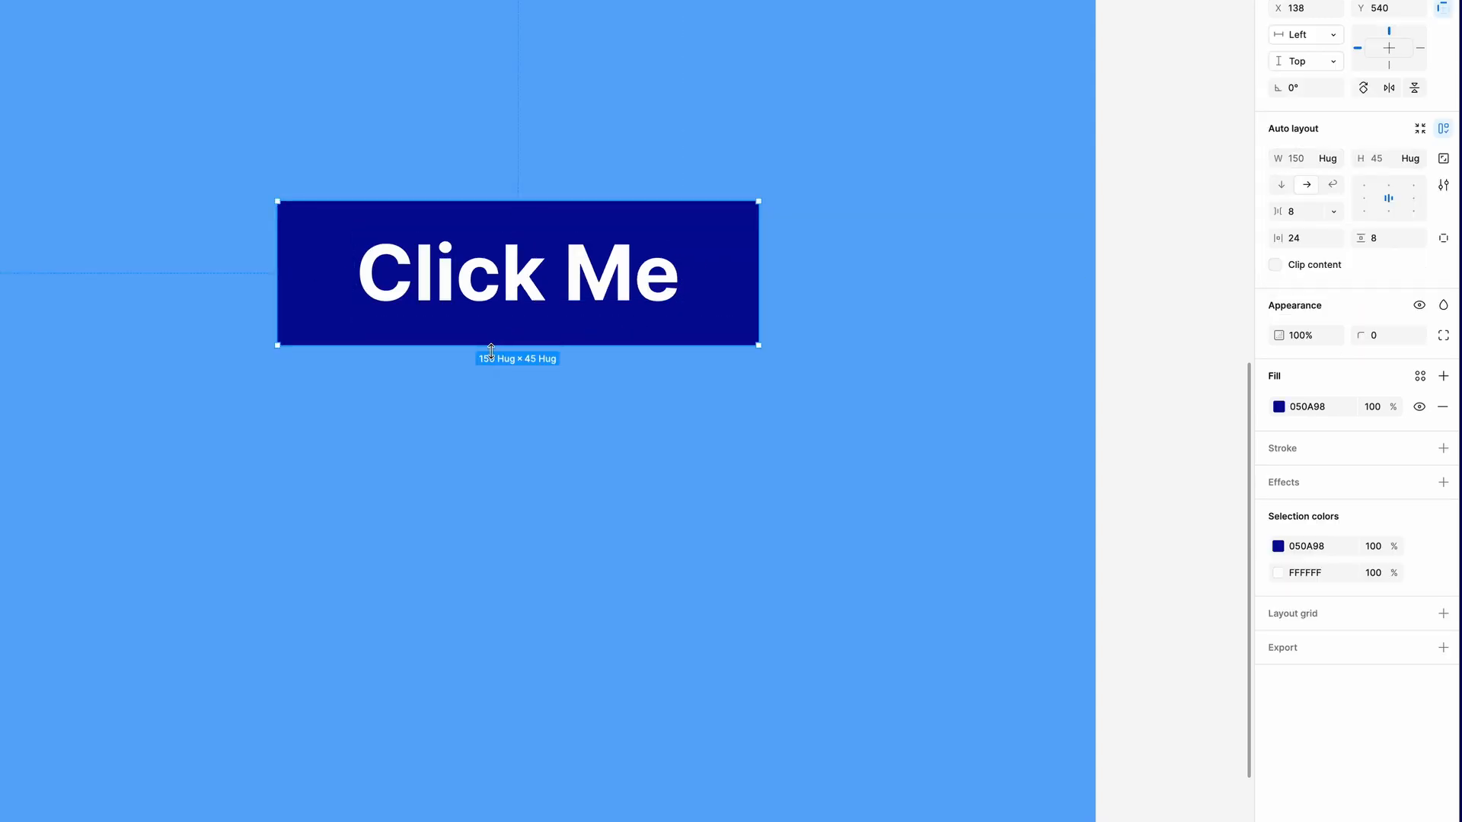
{"action": "left_click", "coordinate": [540, 419]}
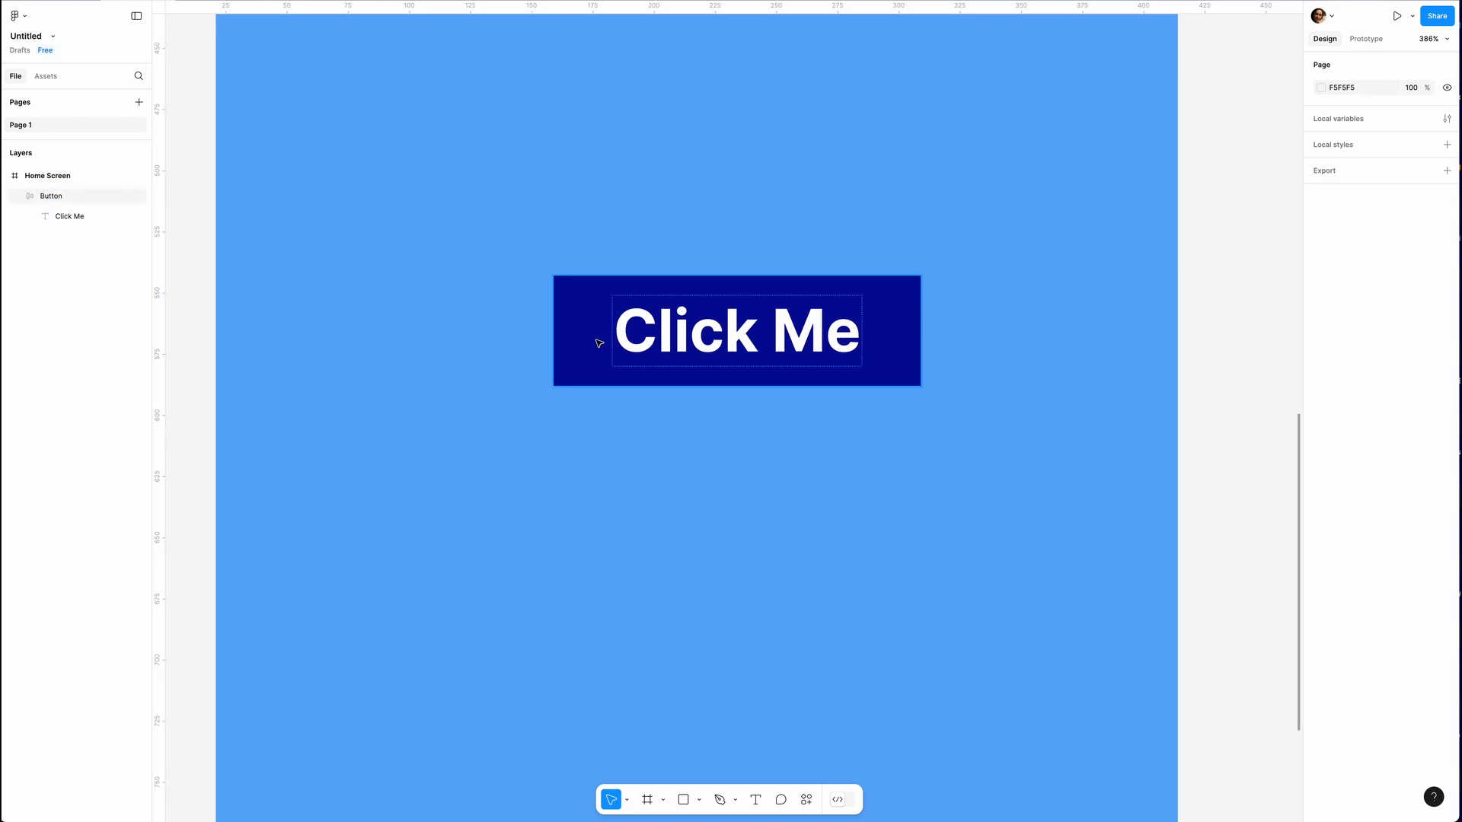
Search the assets for "poin" and place the Mouse pointer icon inside the button after the label, sized 26 × 26
{"action": "left_click", "coordinate": [46, 76]}
{"action": "type", "text": "poin"}
{"action": "left_click", "coordinate": [40, 147]}
{"action": "left_click", "coordinate": [254, 297]}
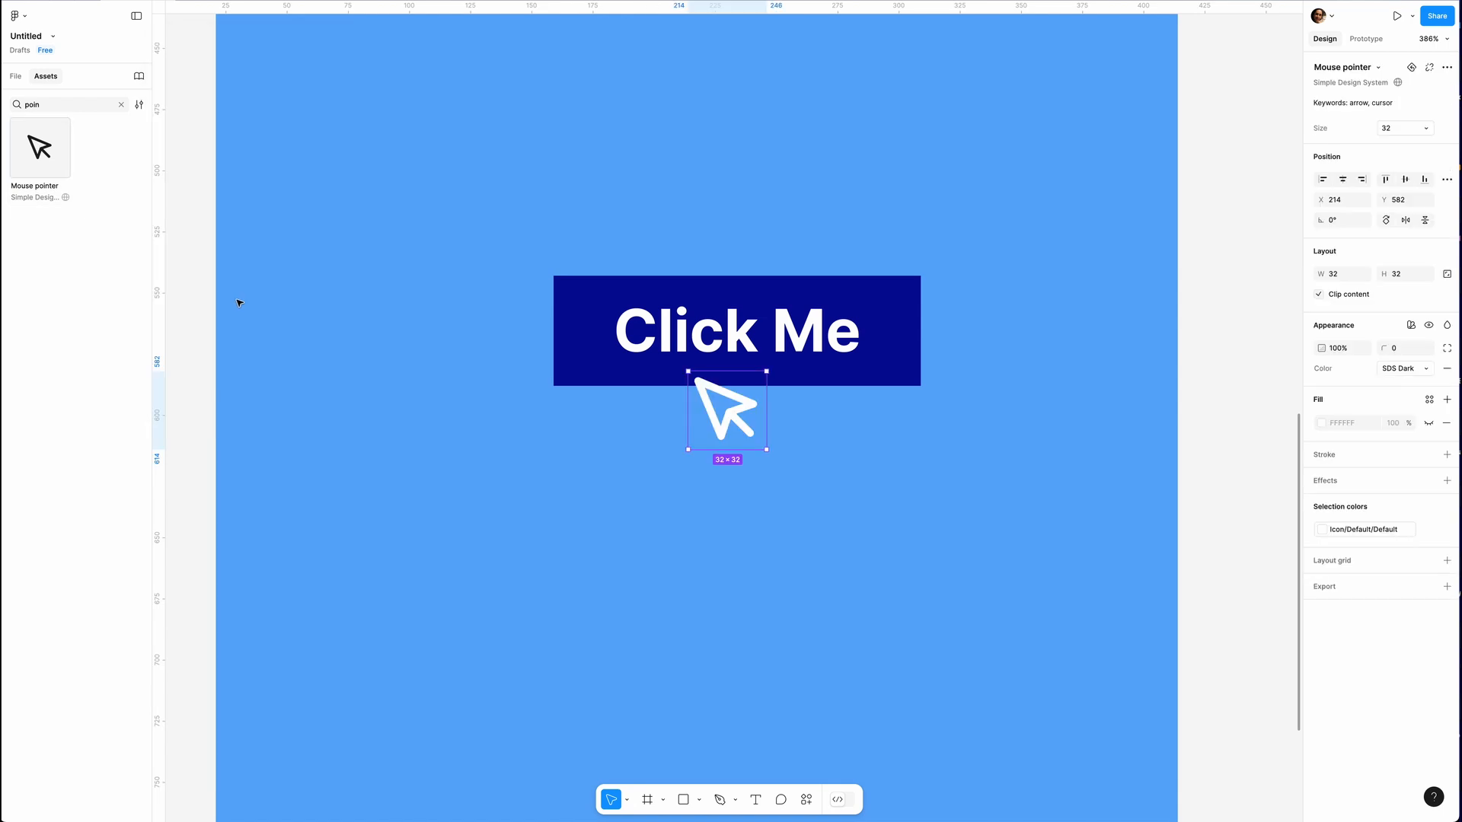
{"action": "left_click_drag", "start_coordinate": [727, 411], "coordinate": [952, 359]}
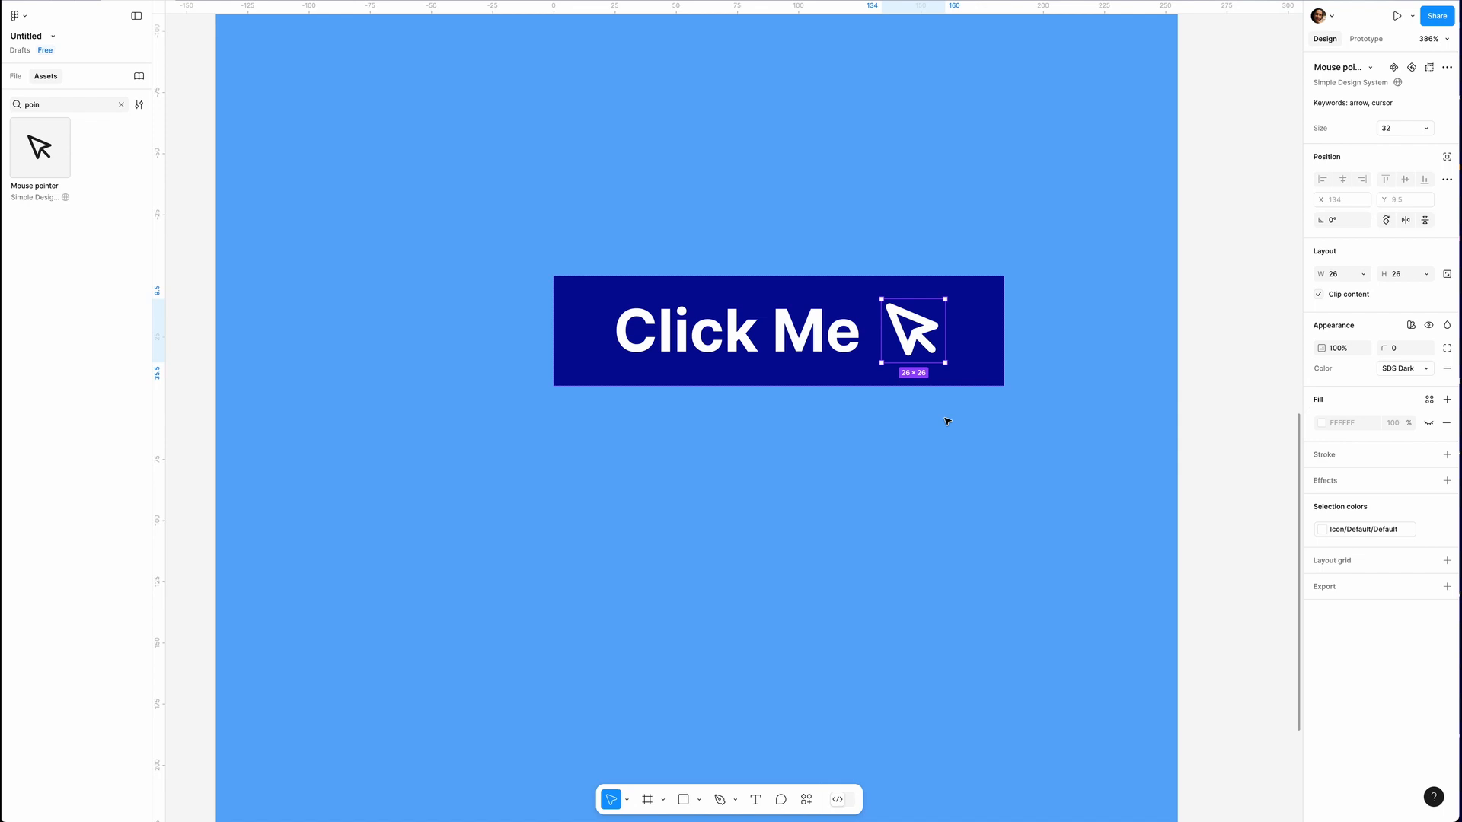
Set the gap between the button's items to 9, try the vertical layout direction and return to horizontal
{"action": "left_click", "coordinate": [973, 345]}
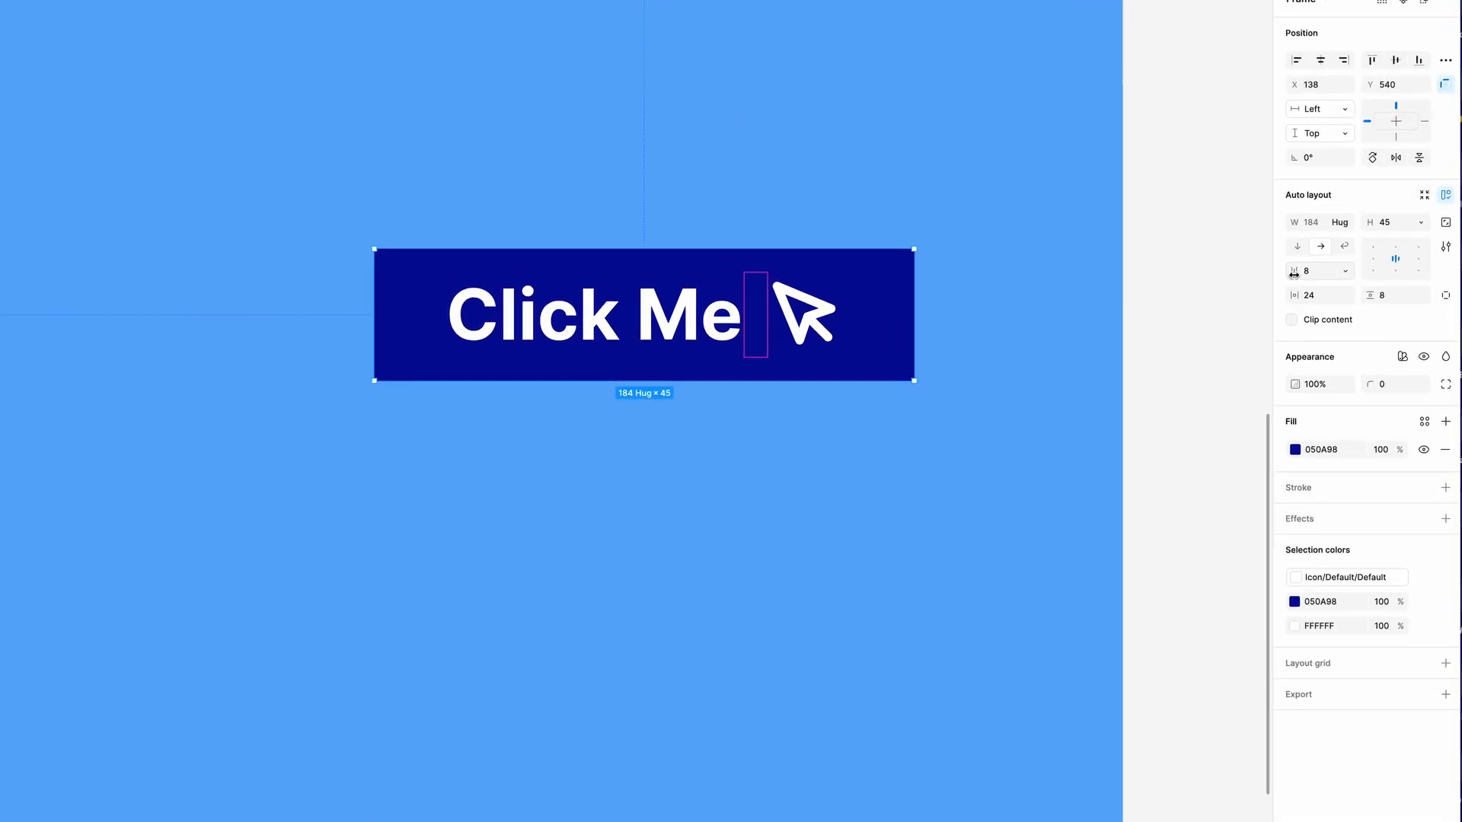
{"action": "mouse_move", "coordinate": [1270, 255]}
{"action": "left_mouse_down"}
{"action": "mouse_move", "coordinate": [1312, 256]}
{"action": "mouse_move", "coordinate": [1271, 255]}
{"action": "left_mouse_up"}
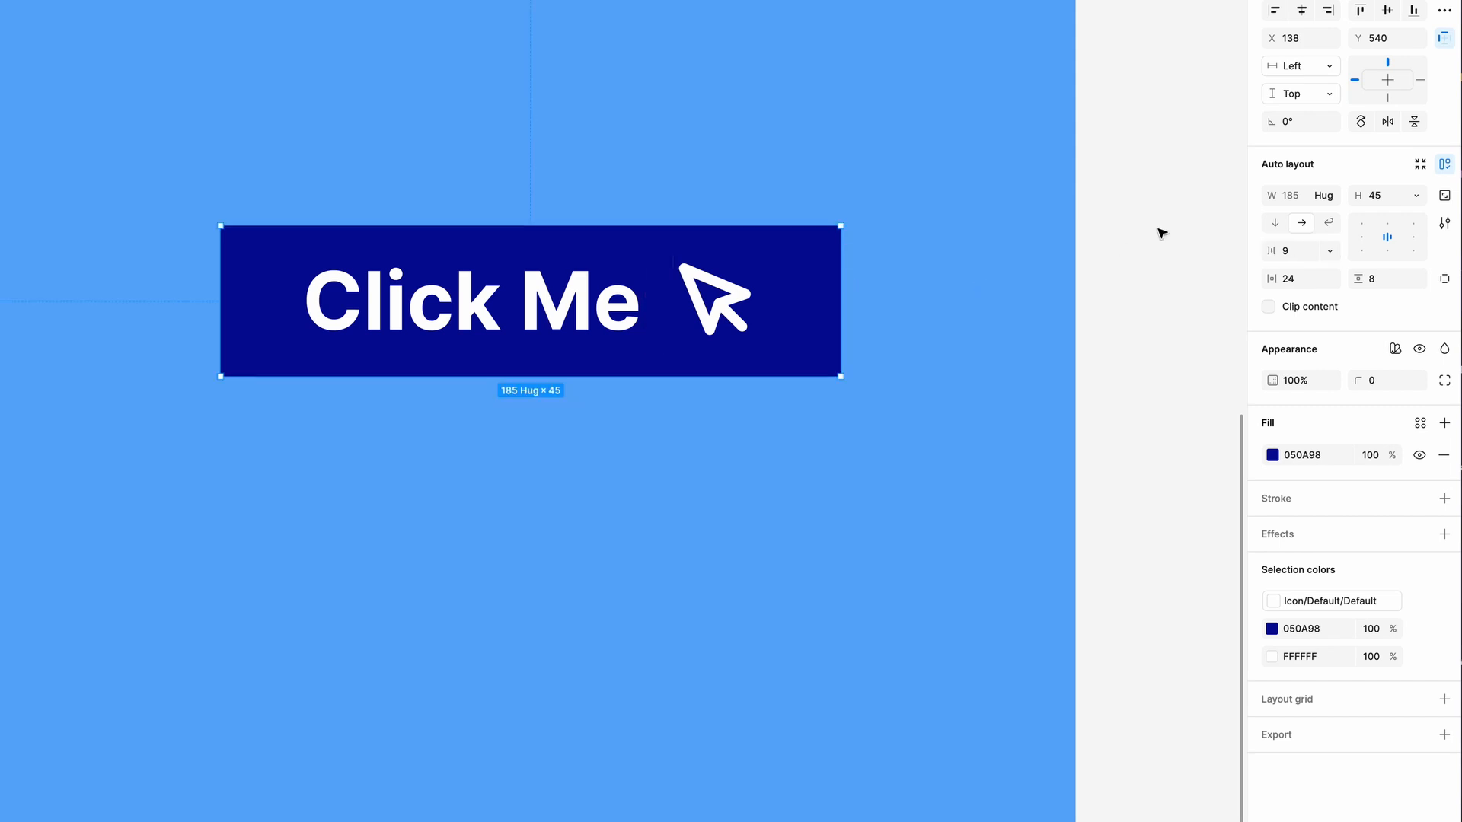
{"action": "left_click", "coordinate": [1276, 224]}
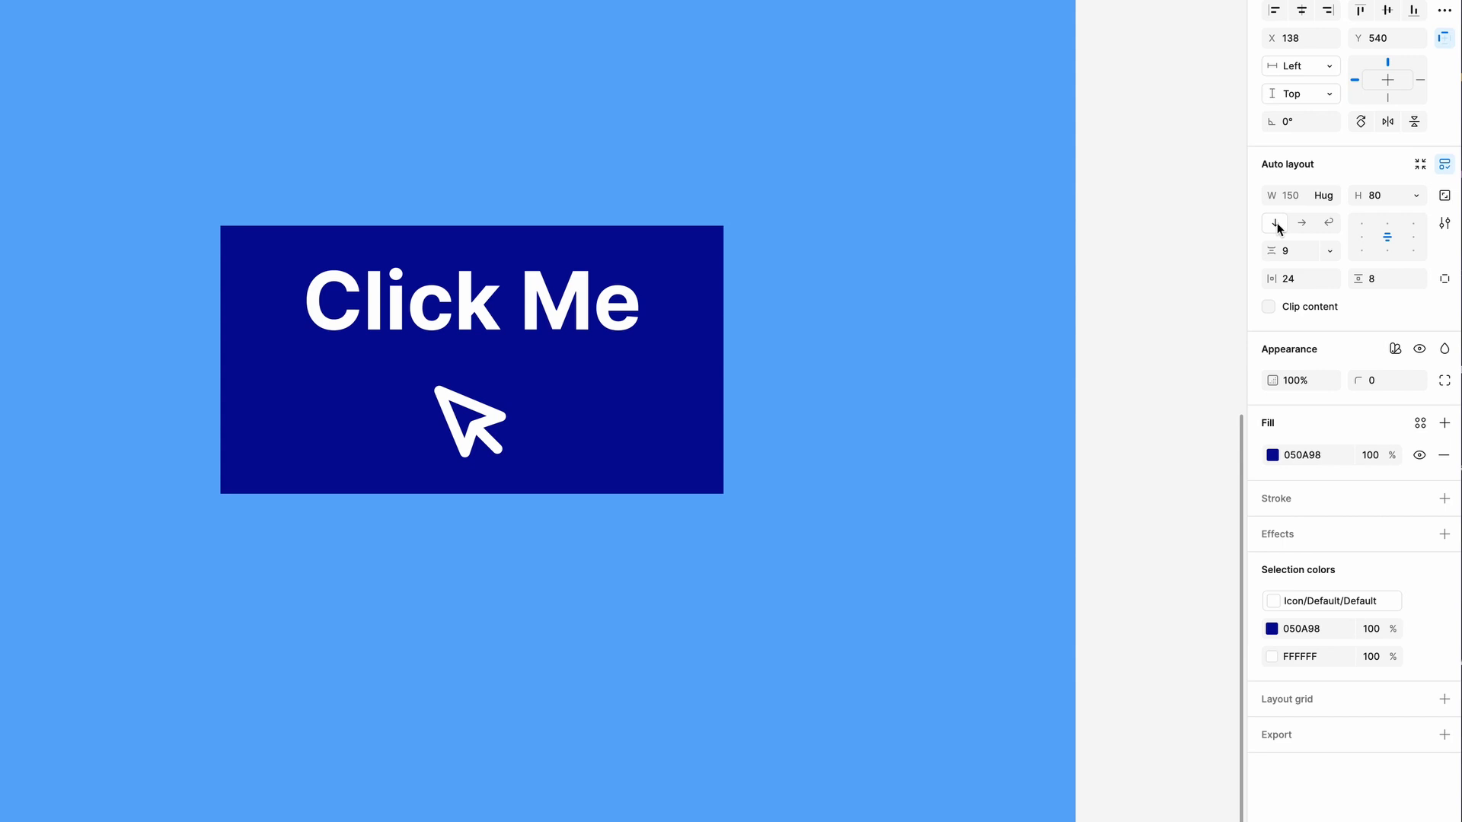
{"action": "left_click", "coordinate": [1303, 223]}
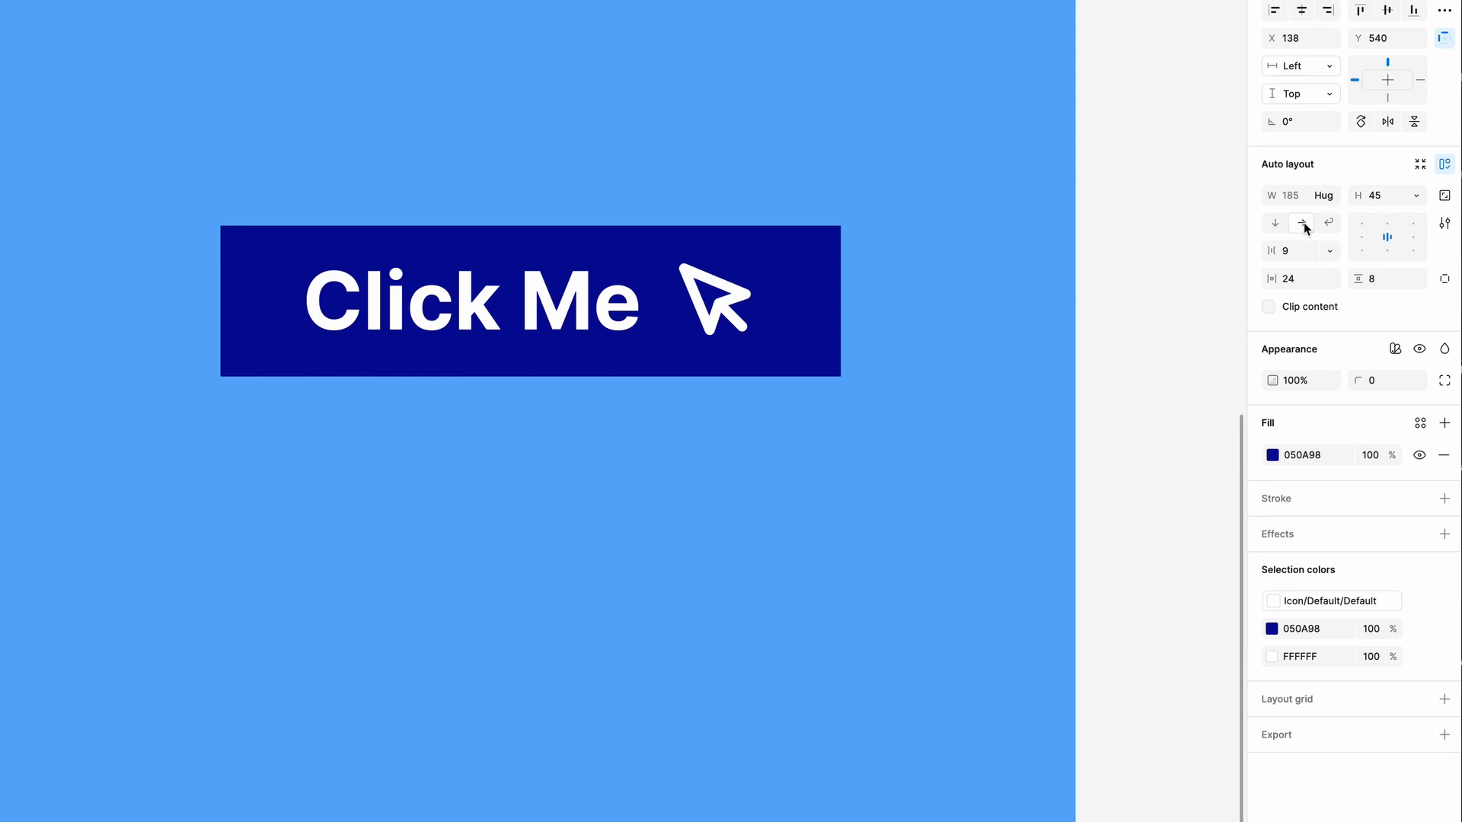
Duplicate the mouse pointer icon twice inside the button so the copies follow it in a row, and select the button
{"action": "left_click", "coordinate": [719, 324]}
{"action": "left_click_drag", "start_coordinate": [719, 324], "coordinate": [820, 332]}
{"action": "key", "text": "ctrl+d"}
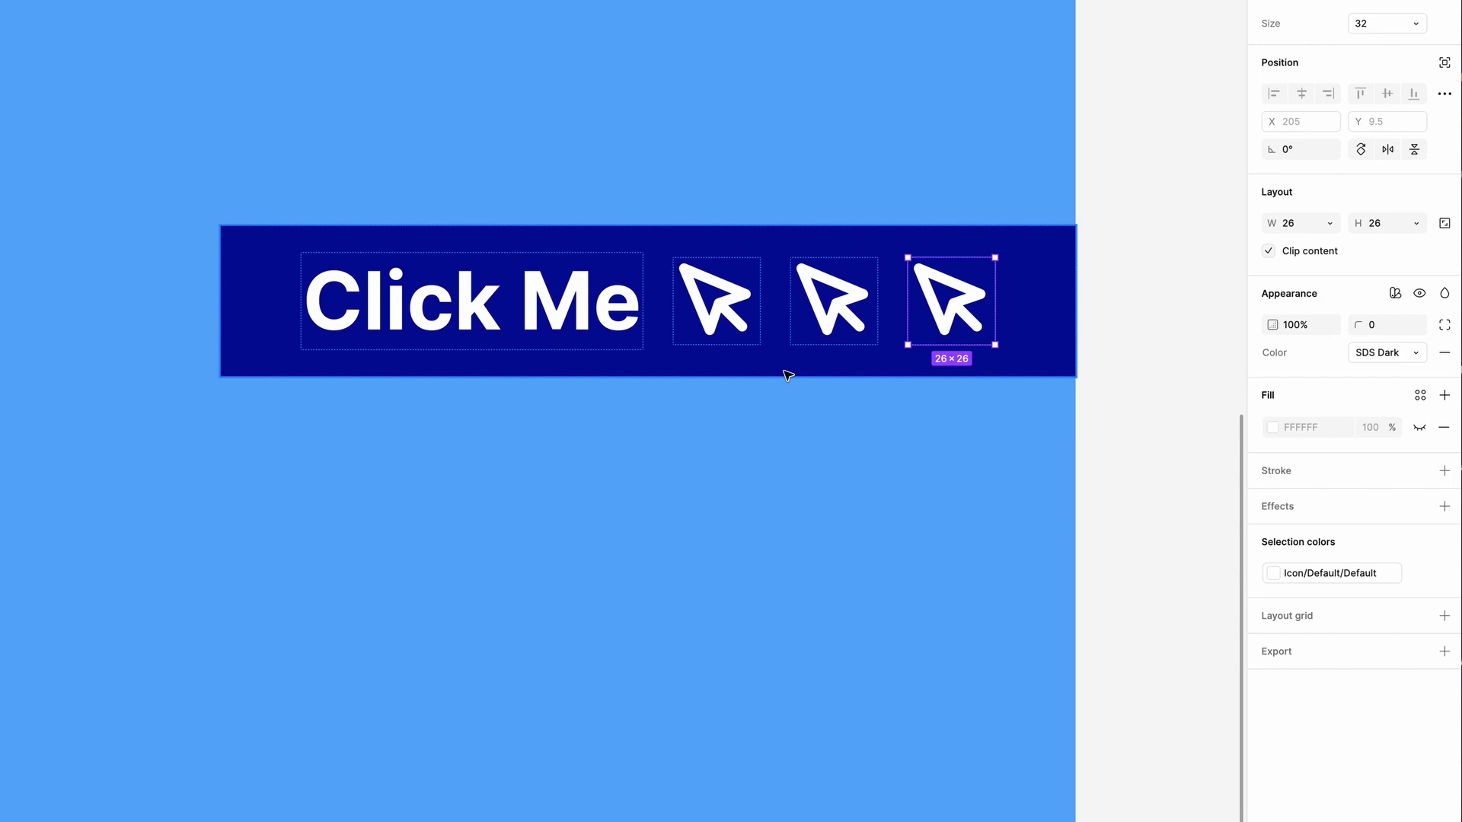
{"action": "left_click", "coordinate": [1031, 244]}
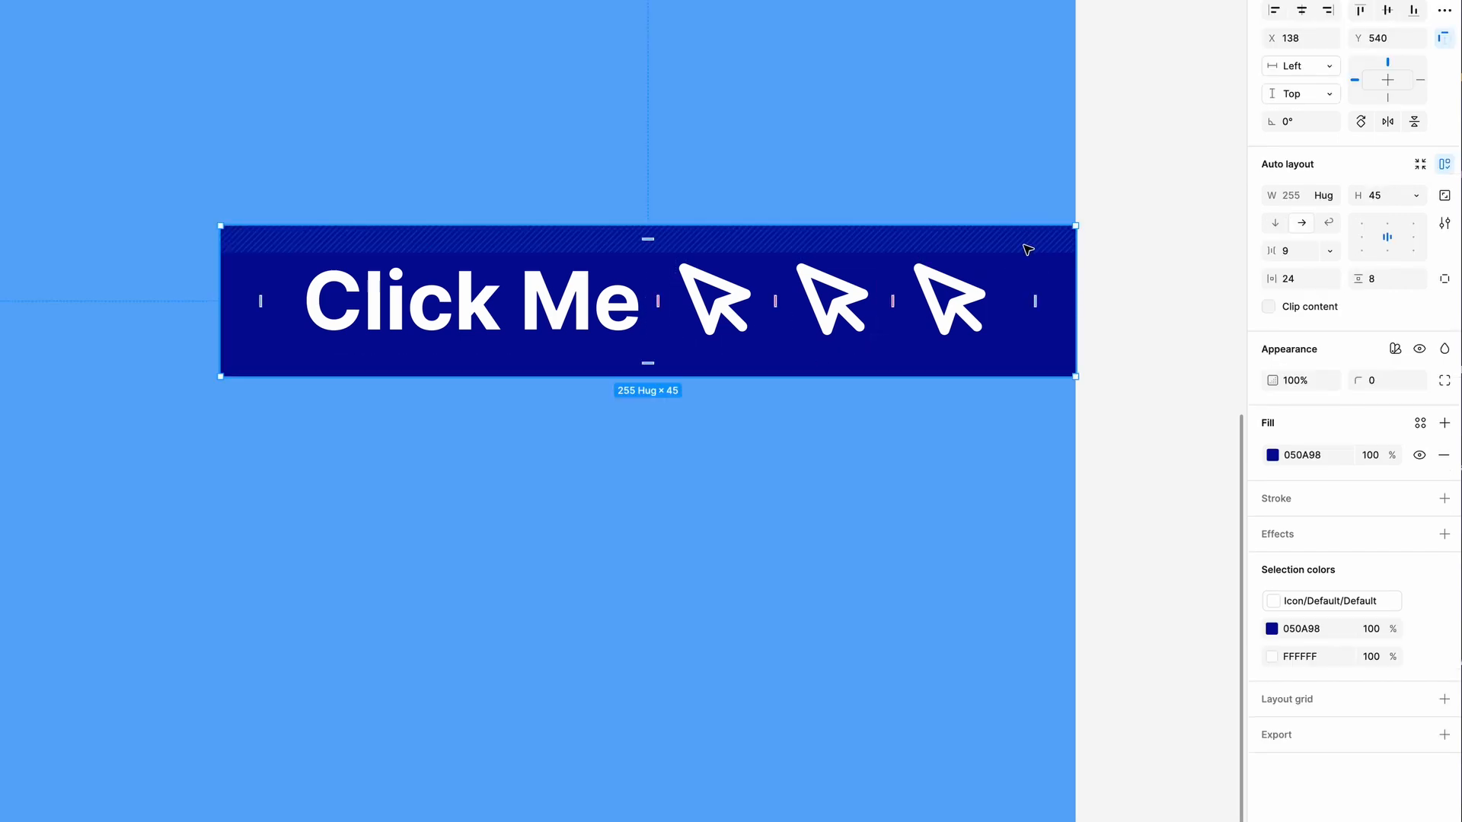
Try the vertical layout direction on the button, return it to horizontal and set its height to Hug contents
{"action": "left_click", "coordinate": [1276, 223]}
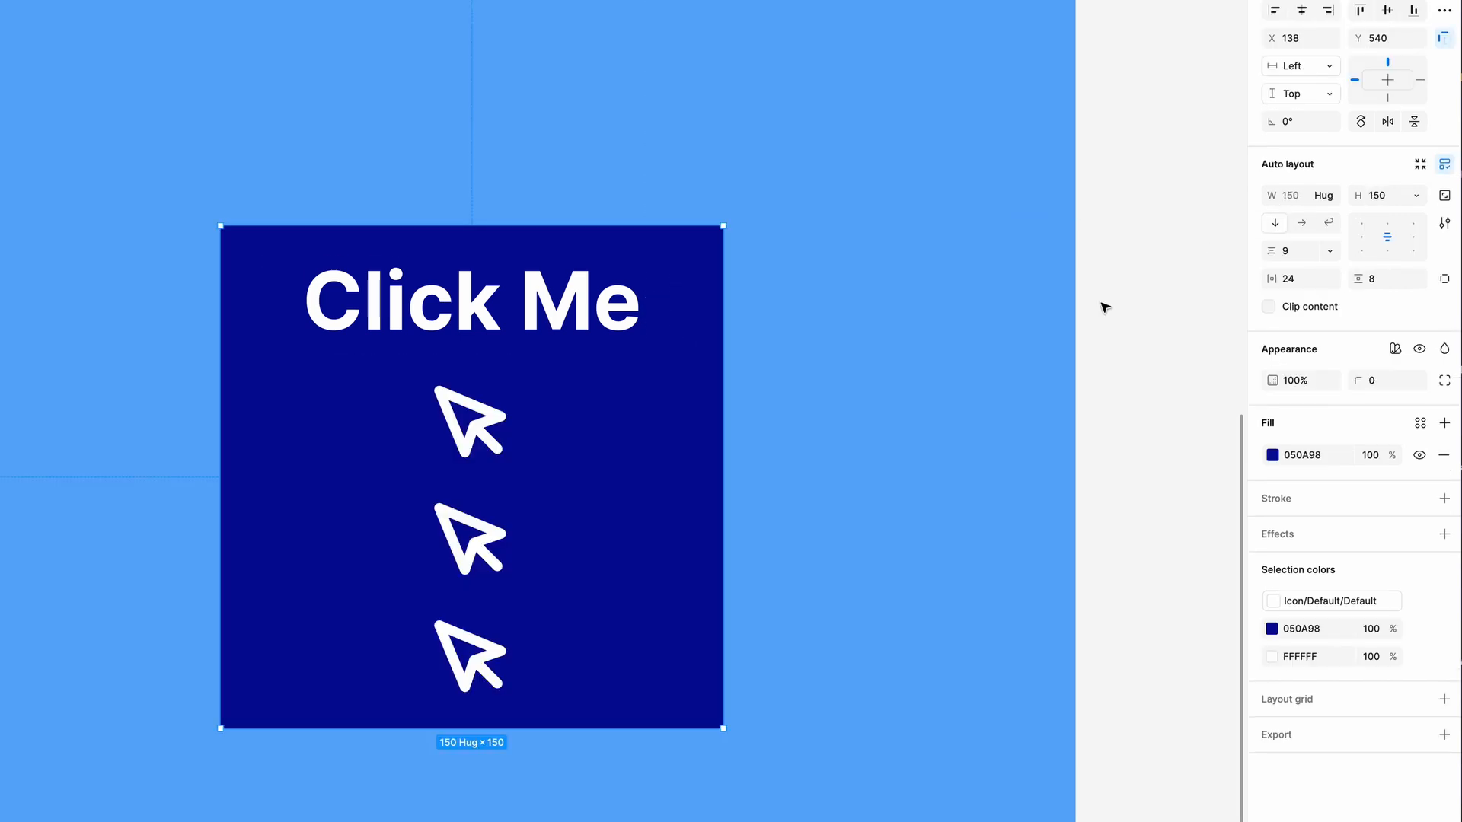
{"action": "left_click", "coordinate": [1302, 223]}
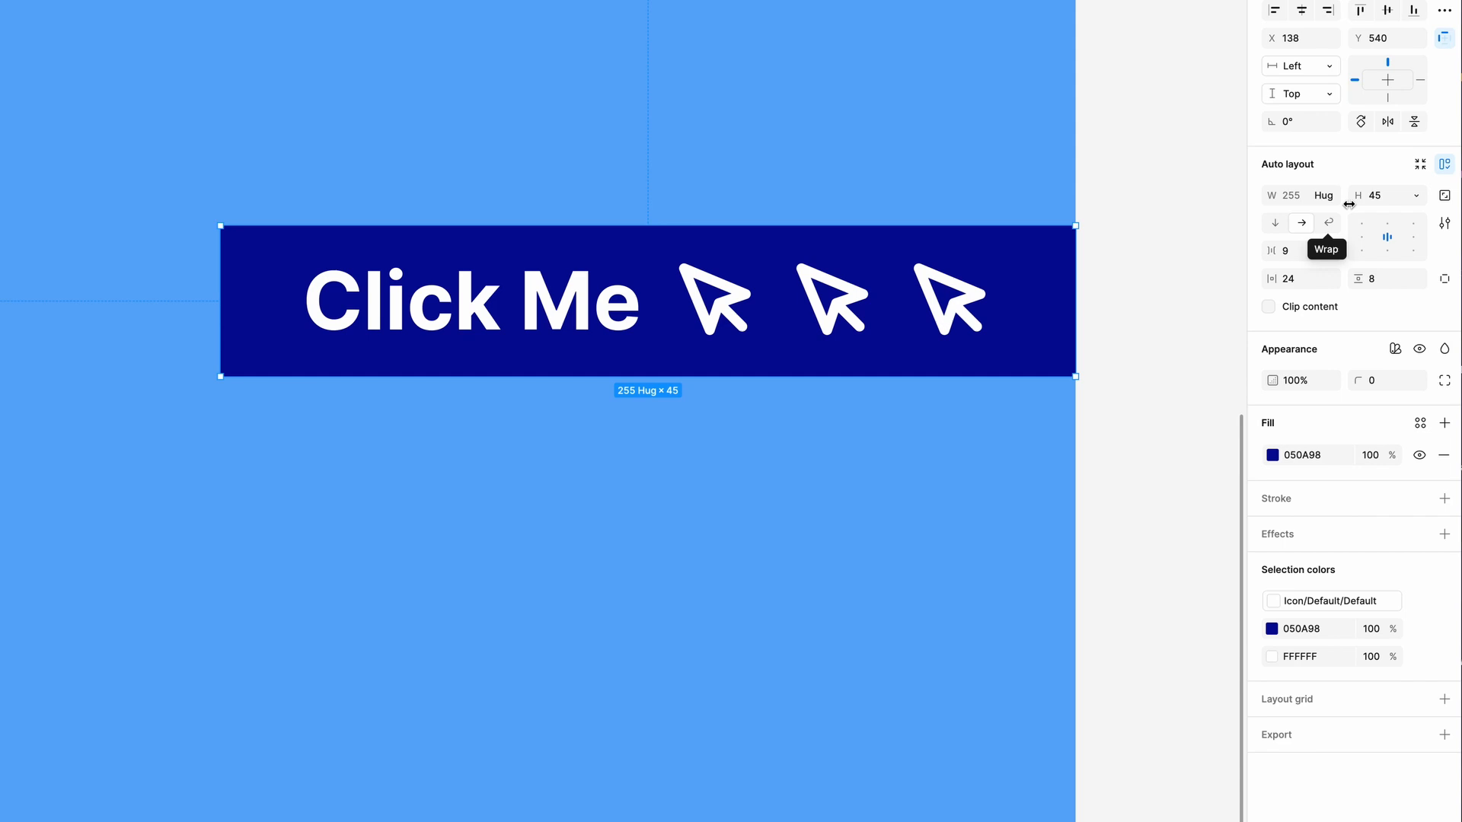
{"action": "left_click", "coordinate": [1416, 195]}
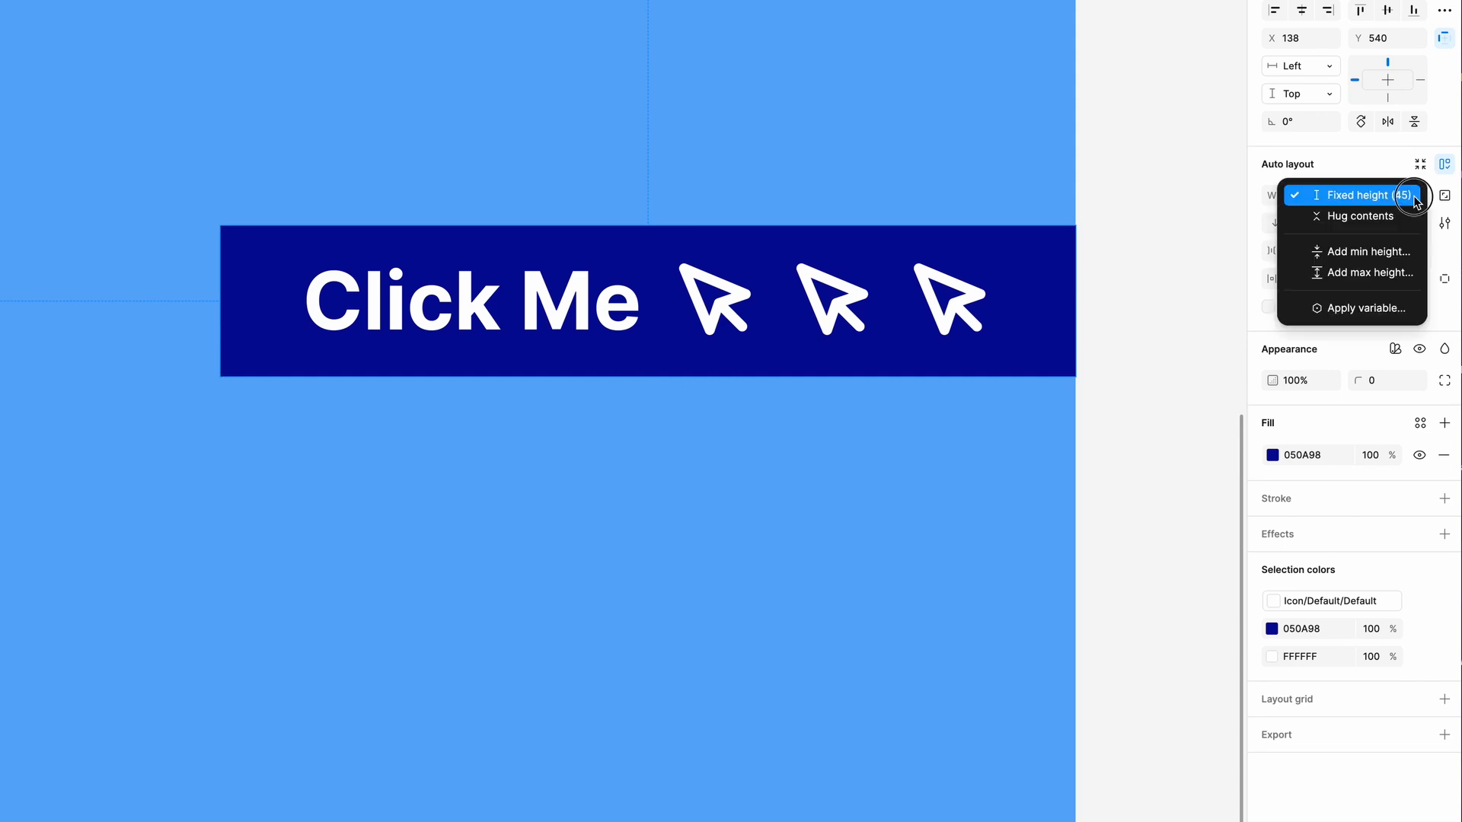
{"action": "left_click", "coordinate": [1357, 216]}
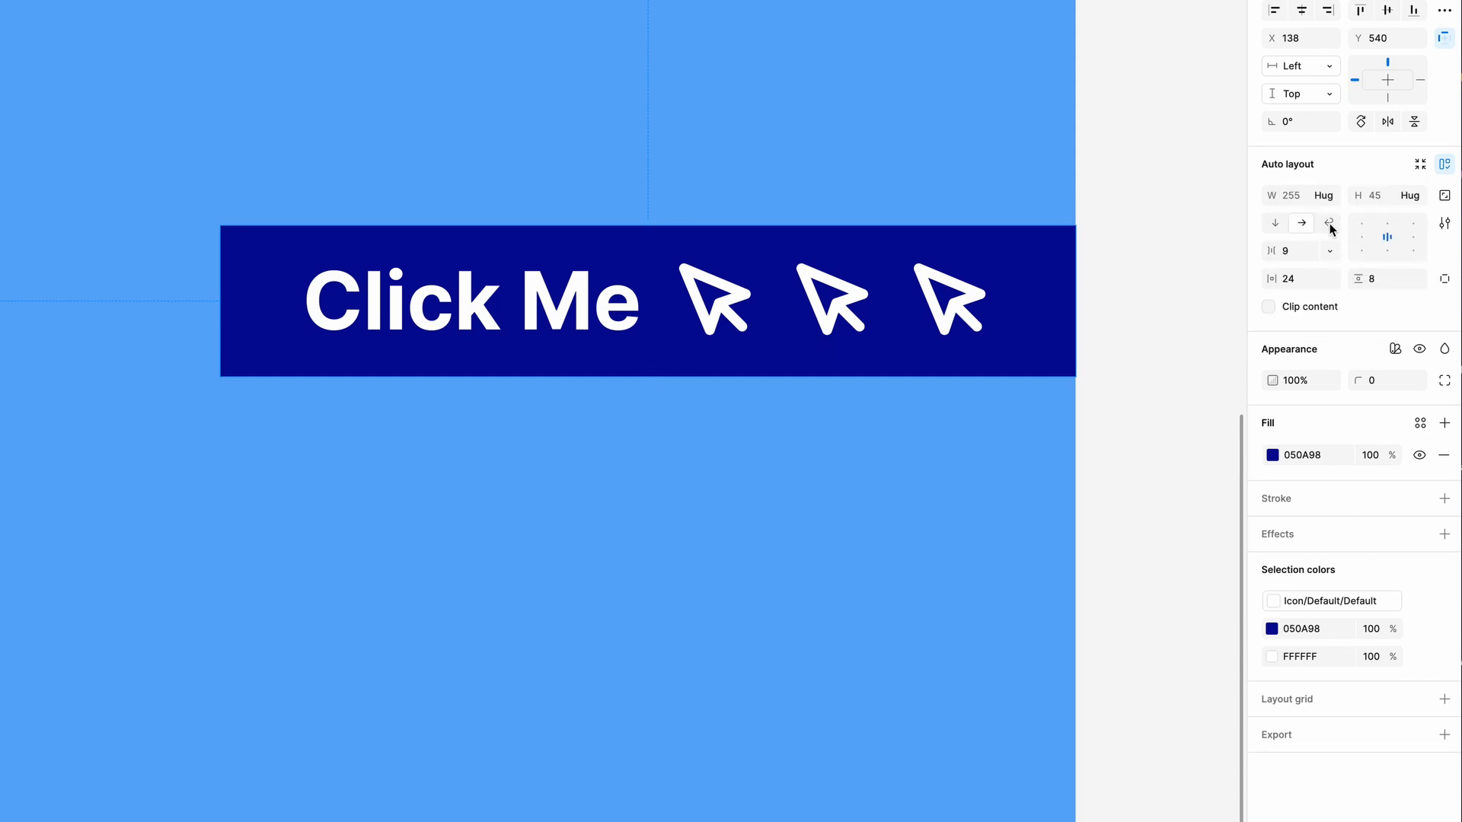
Set the button's auto layout to wrap and narrow the button to a width of 164 so the icons move below the label
{"action": "left_click", "coordinate": [1331, 226]}
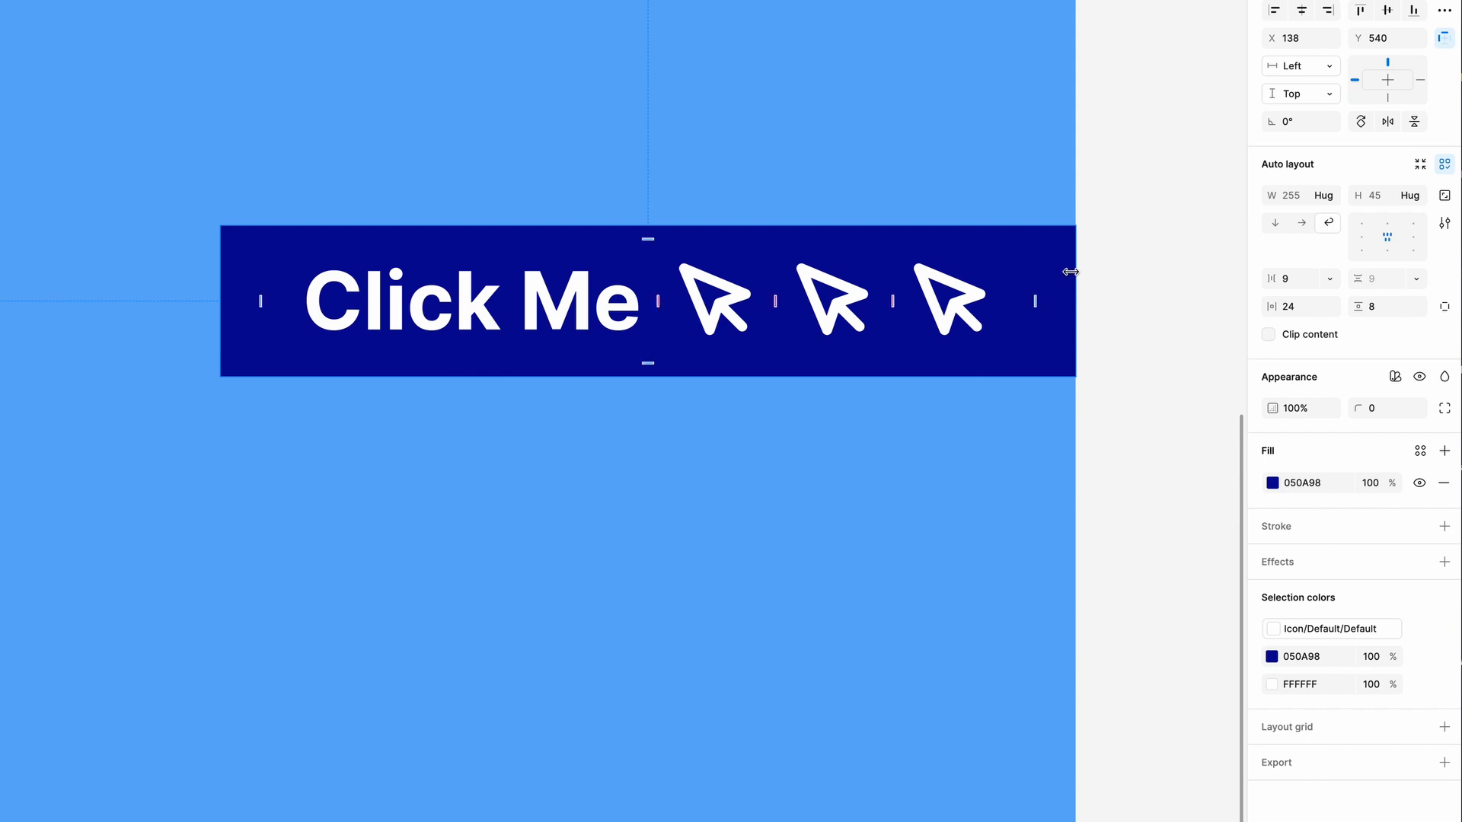
{"action": "left_click_drag", "start_coordinate": [1072, 300], "coordinate": [769, 294]}
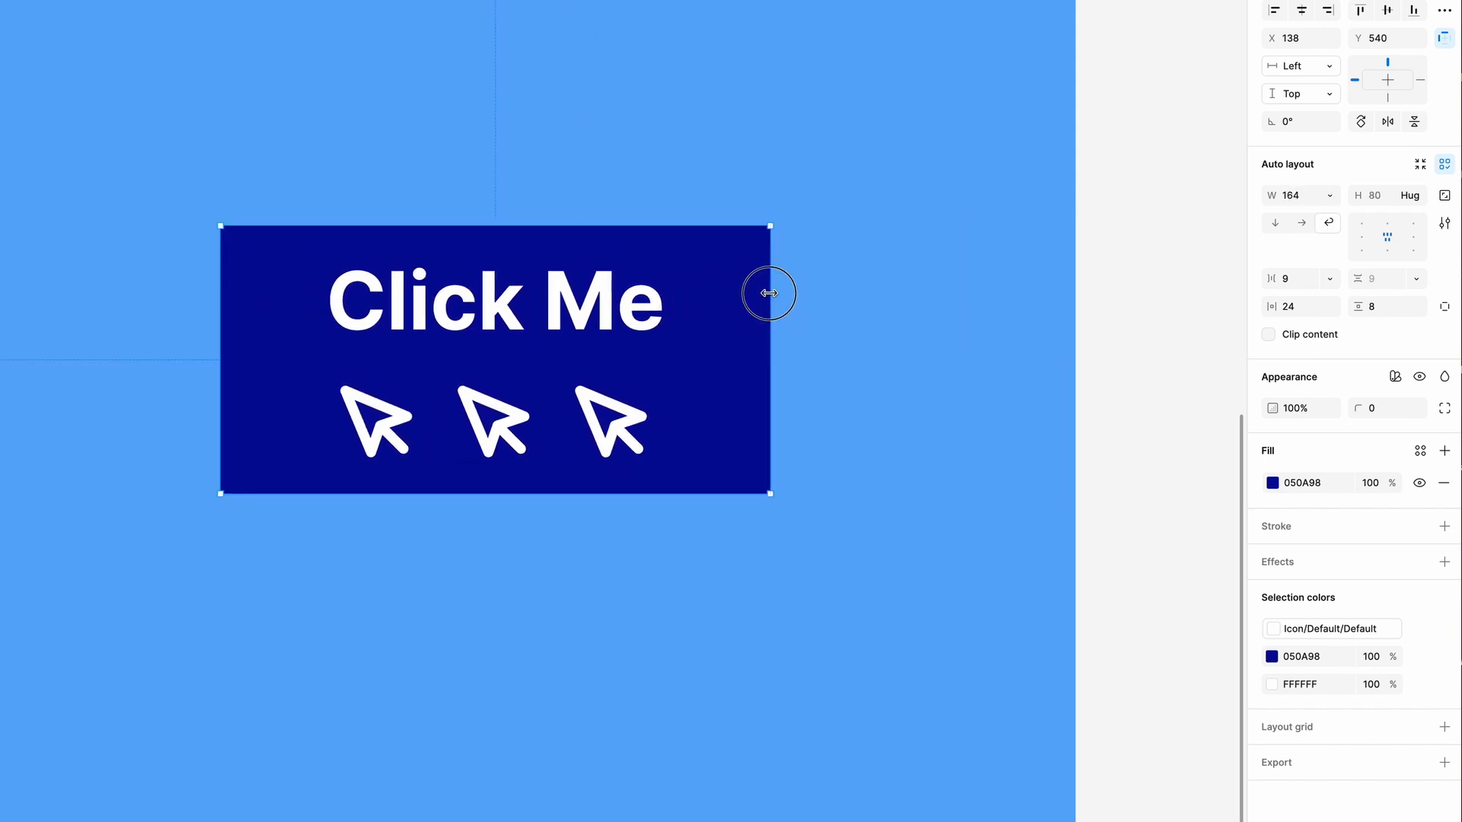
Duplicate the last mouse pointer icon six times inside the button so the icons form three rows of three below the label
{"action": "left_click", "coordinate": [620, 423]}
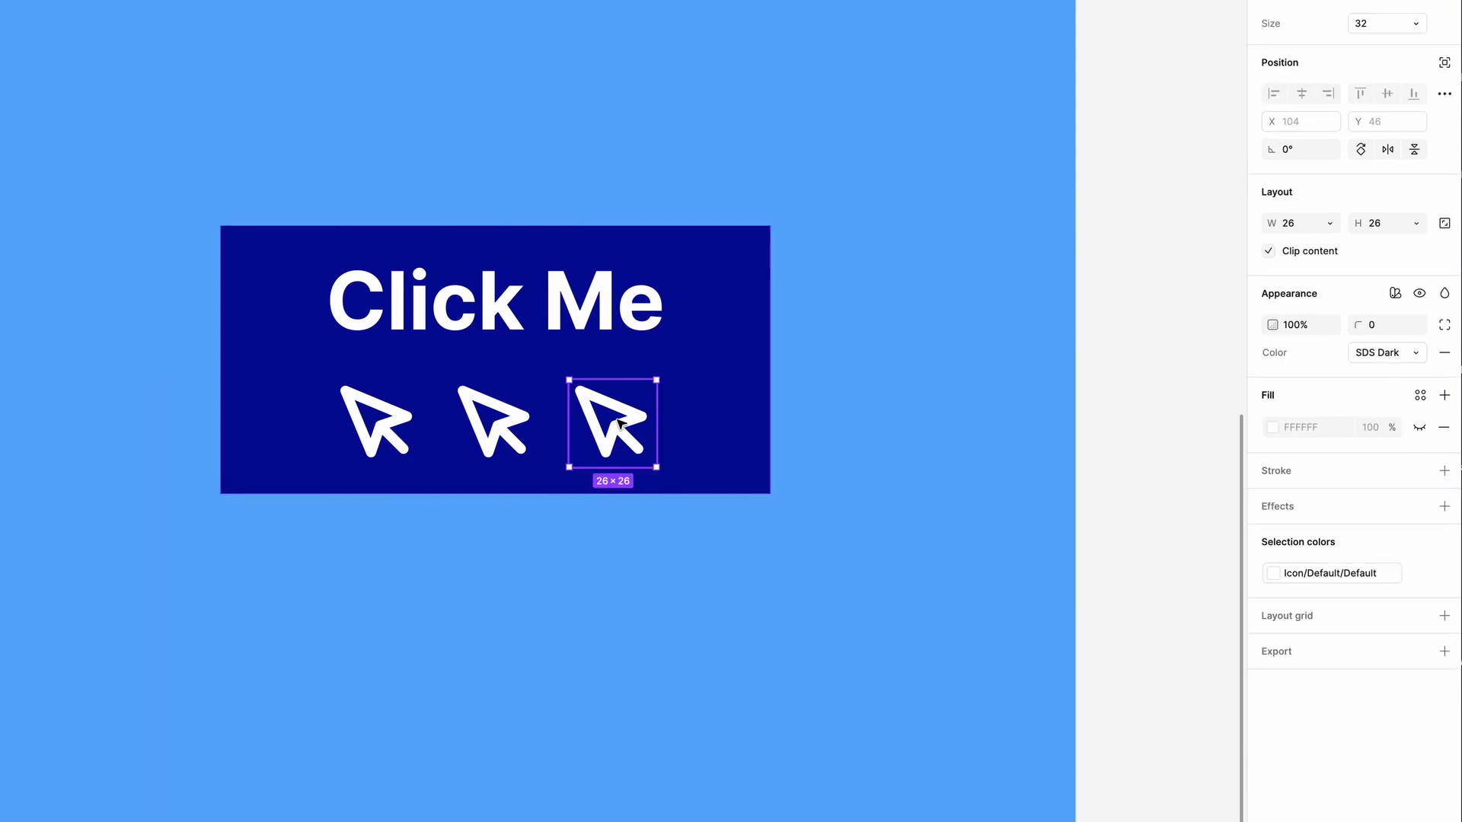
{"action": "left_click", "coordinate": [624, 427]}
{"action": "left_click_drag", "start_coordinate": [623, 427], "coordinate": [757, 433]}
{"action": "key", "text": "super+d"}
{"action": "key", "text": "super+d"}
{"action": "key", "text": "super+d"}
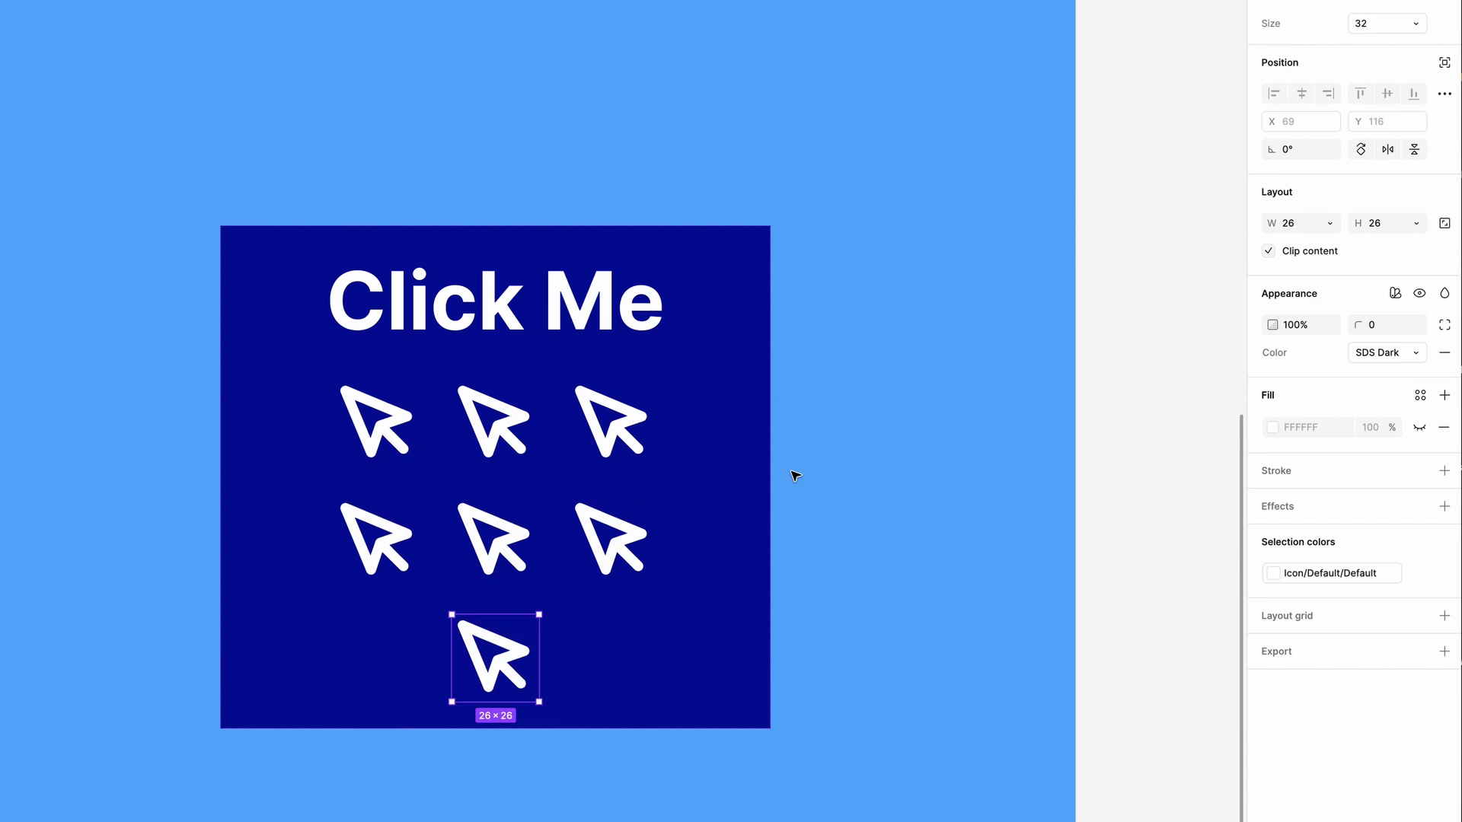
{"action": "key", "text": "super+d"}
{"action": "key", "text": "super+d"}
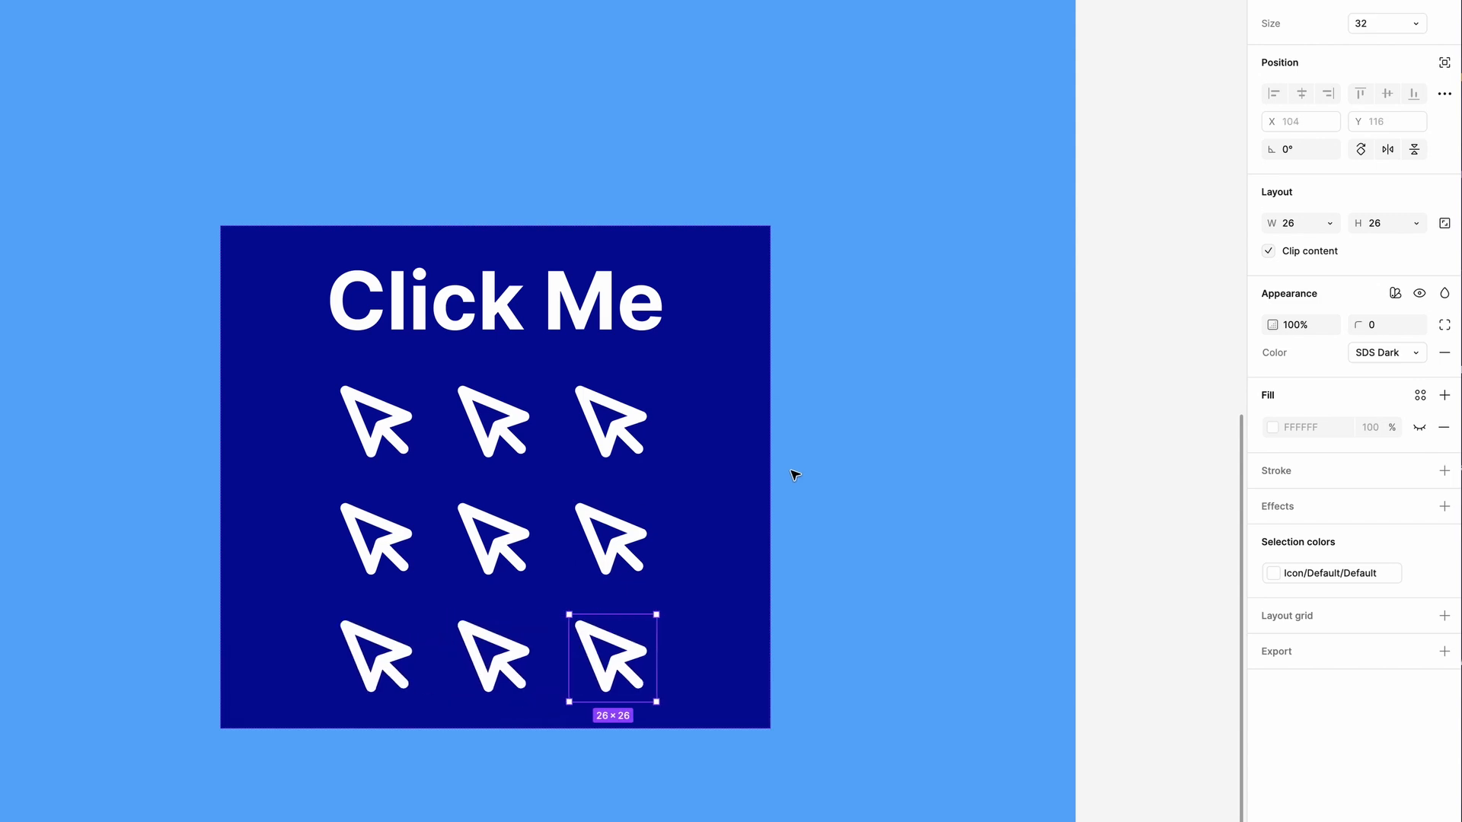
{"action": "left_click", "coordinate": [509, 664], "text": "shift"}
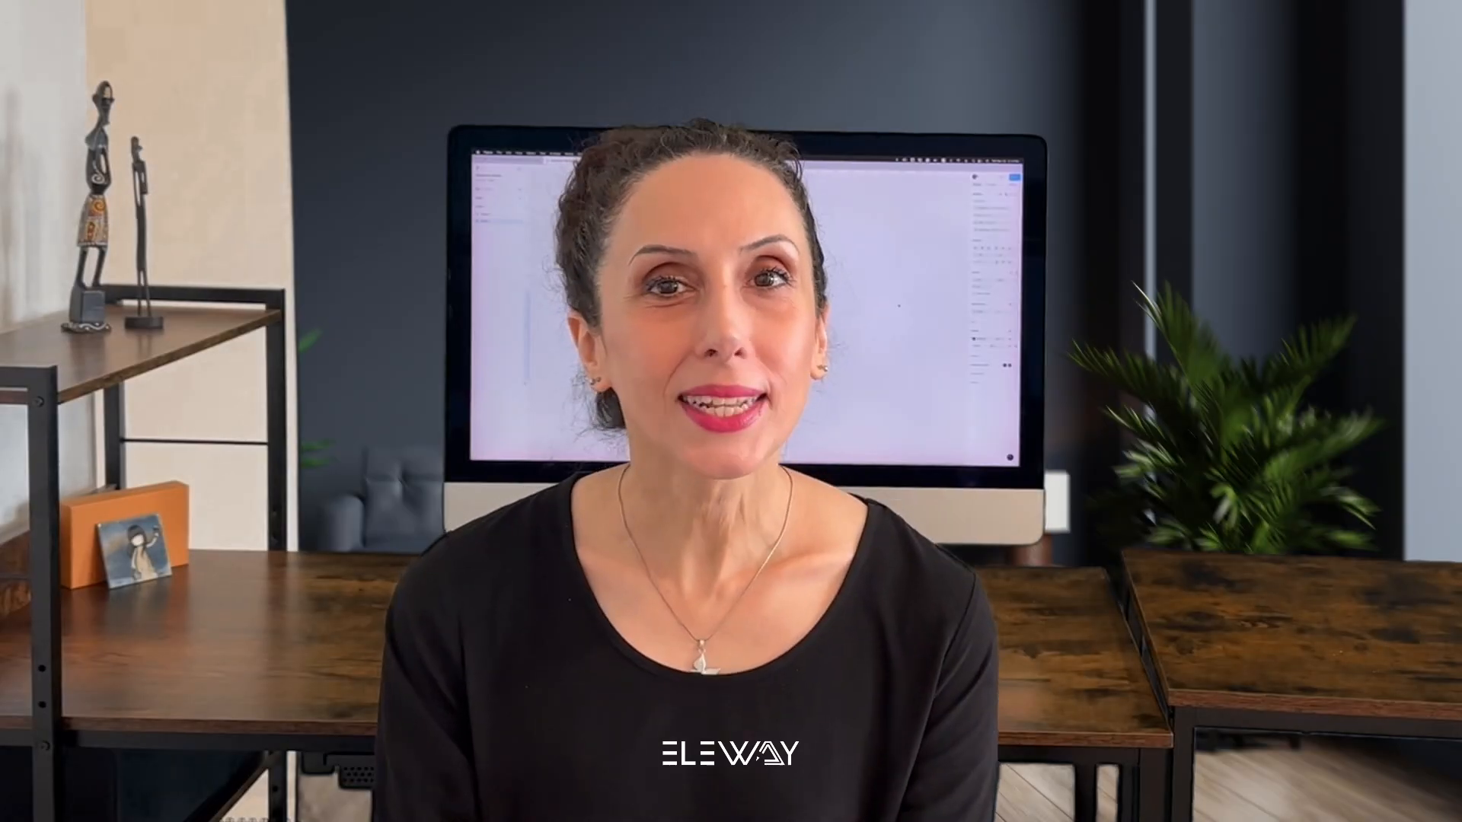